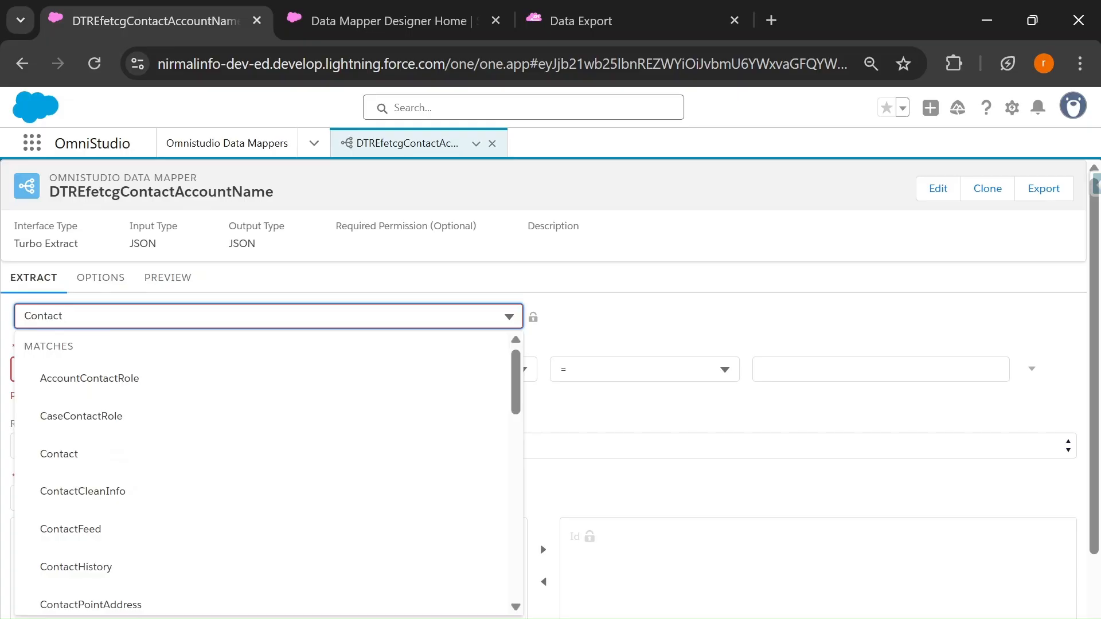
# Step: Choose Contact as the object to extract and set its extract output path to ContactList
pyautogui.click(37, 455)
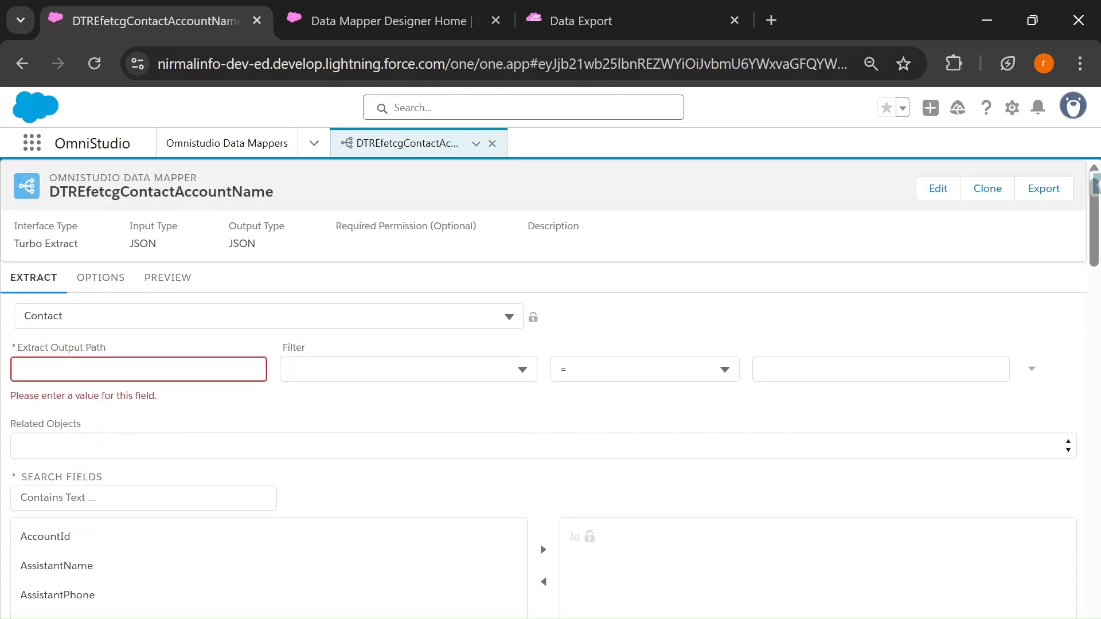
pyautogui.click(139, 369)
pyautogui.write('C')
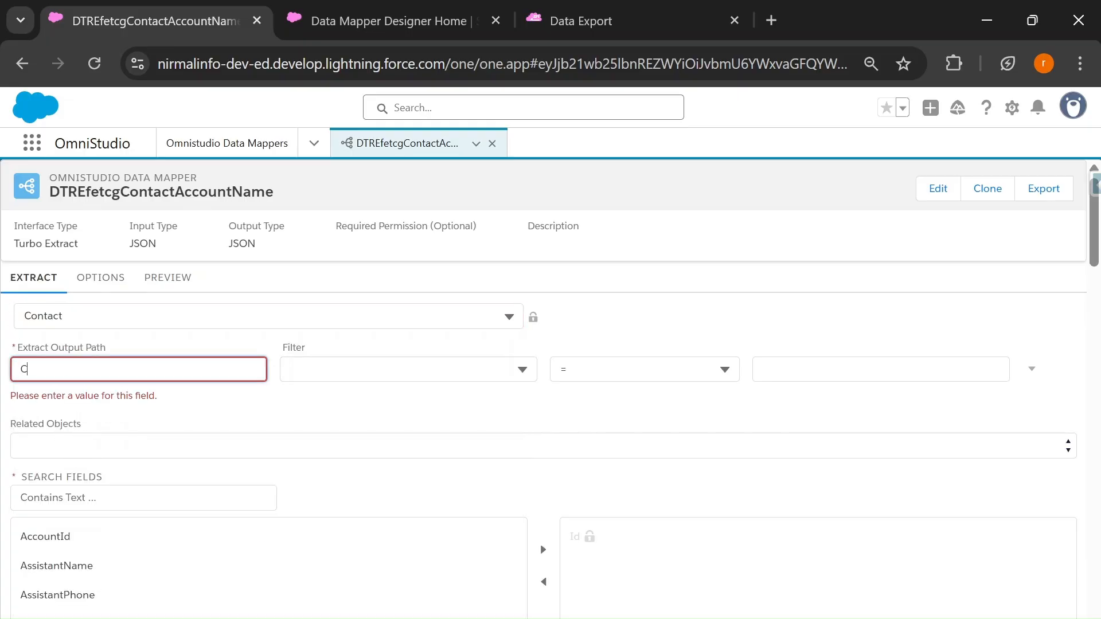
pyautogui.write('ontactList')
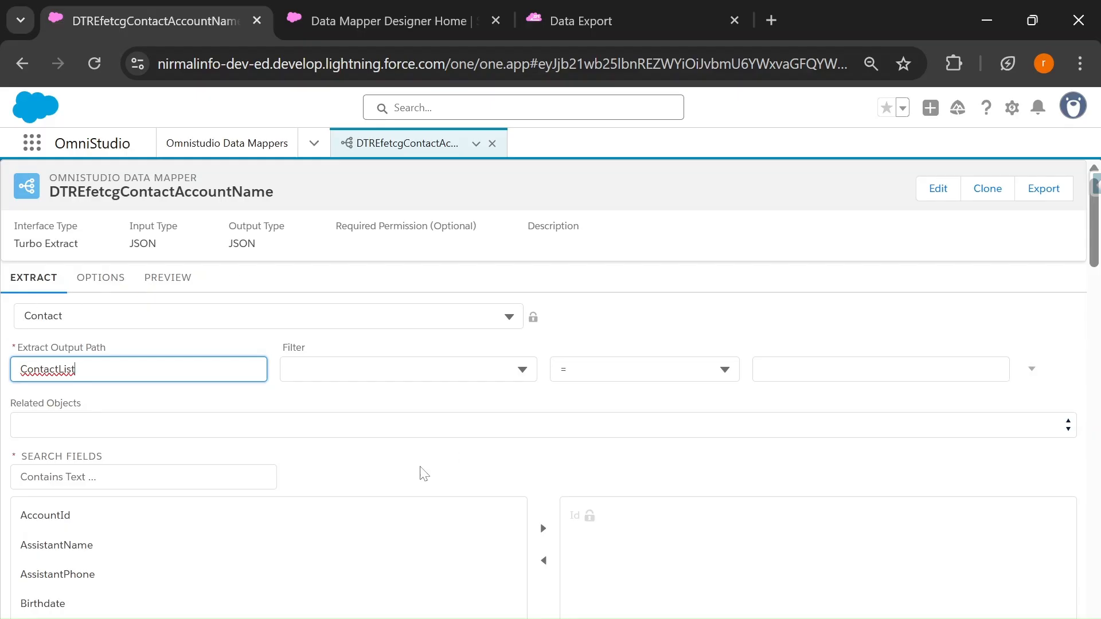
# Step: Filter the Contact extract on Account.Name = 'Acme', entering Account.Name as a custom filter field
pyautogui.click(363, 372)
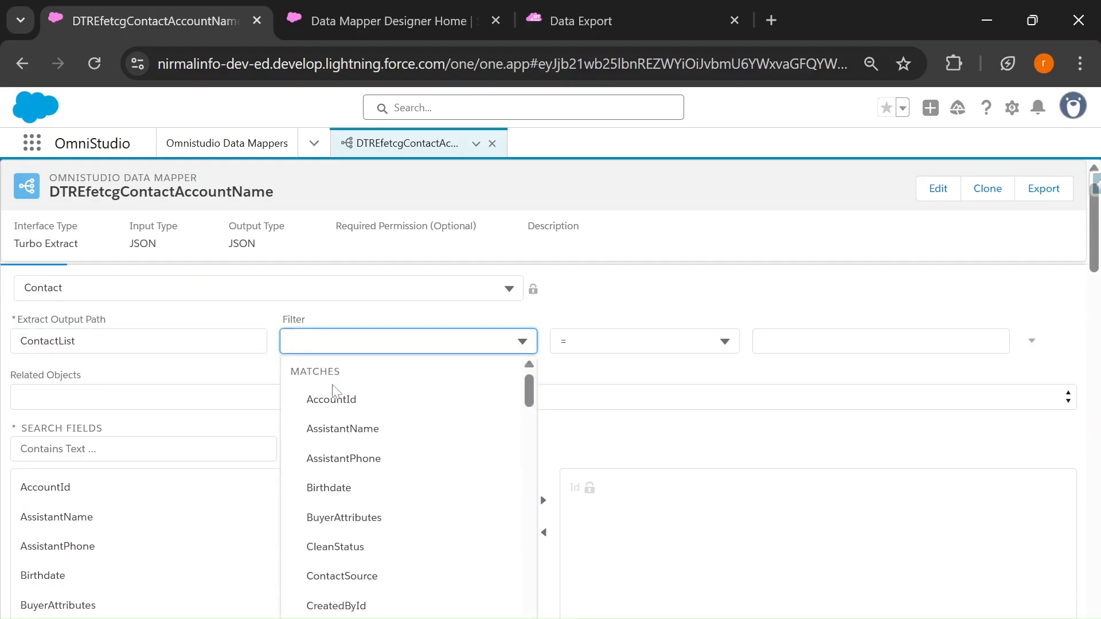
pyautogui.click(336, 395)
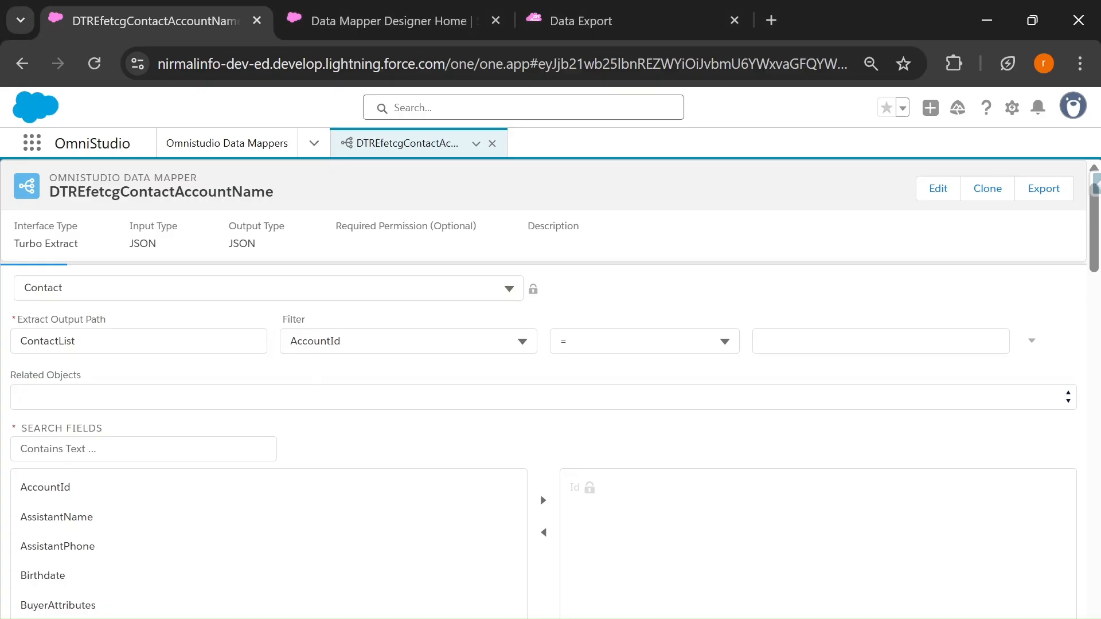
pyautogui.press('BackSpace')
pyautogui.press('BackSpace')
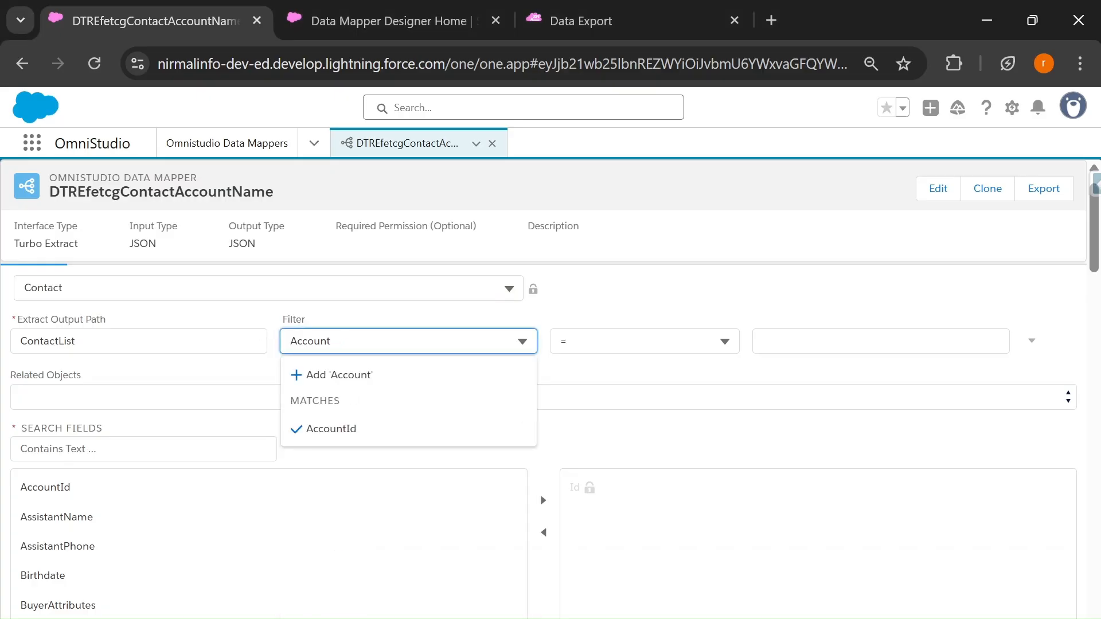
pyautogui.write('.Name')
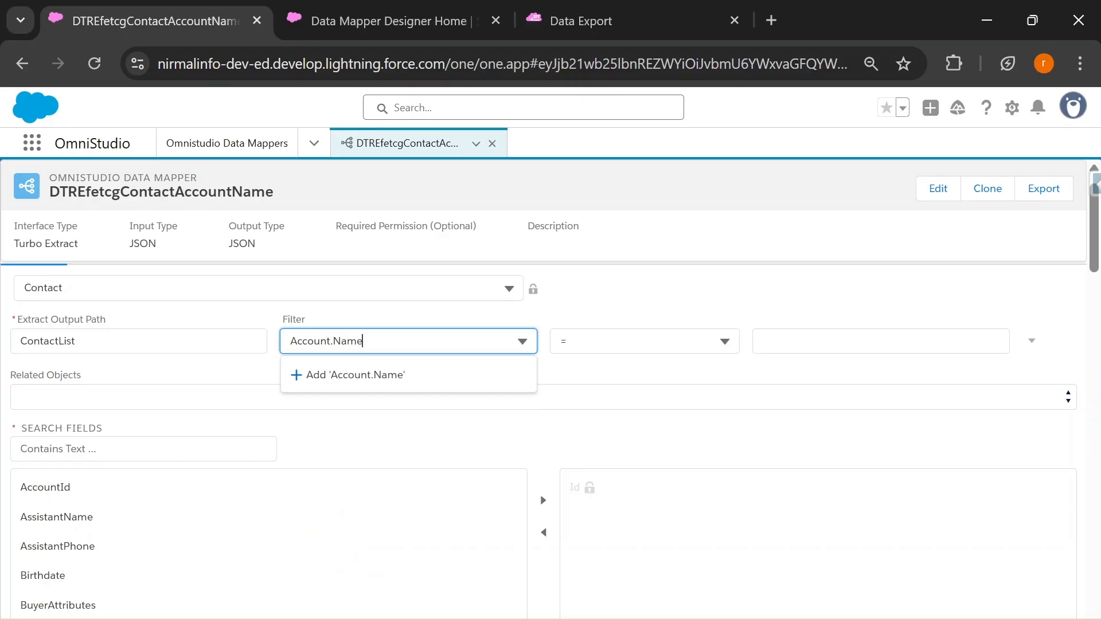
pyautogui.click(881, 342)
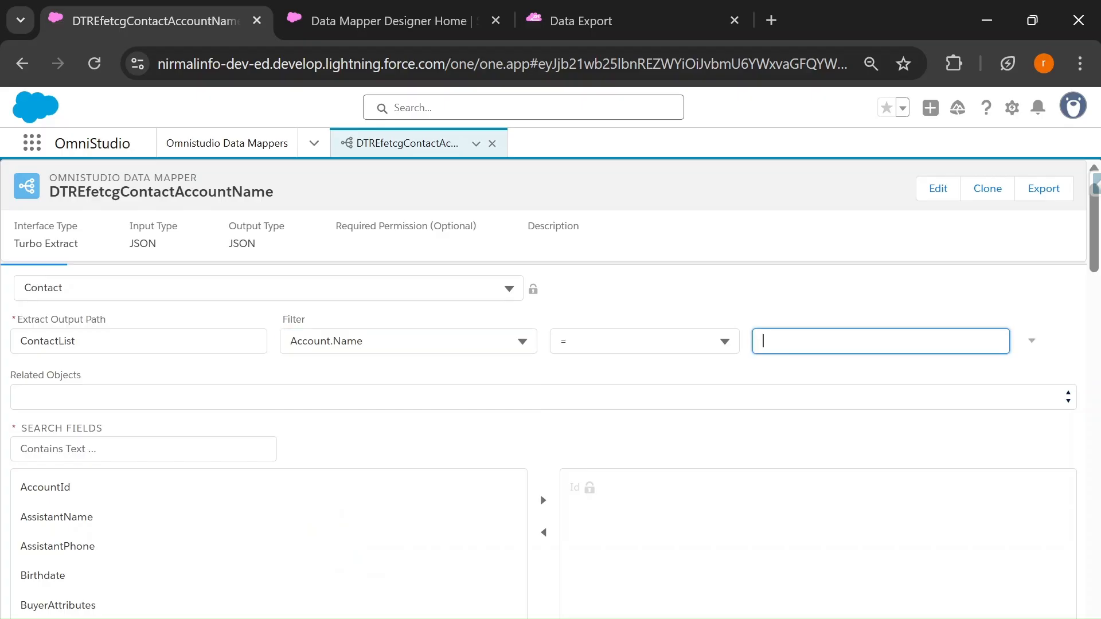
pyautogui.write("Acme'")
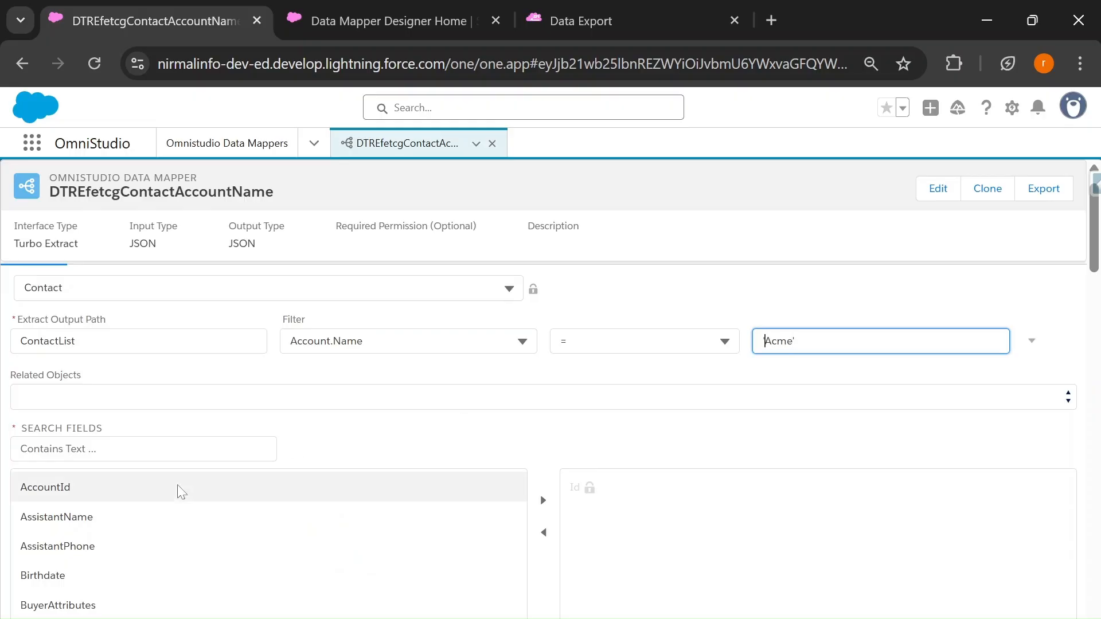
# Step: Add the AccountId, Name and Email fields of Contact to the selected output fields
pyautogui.click(113, 493)
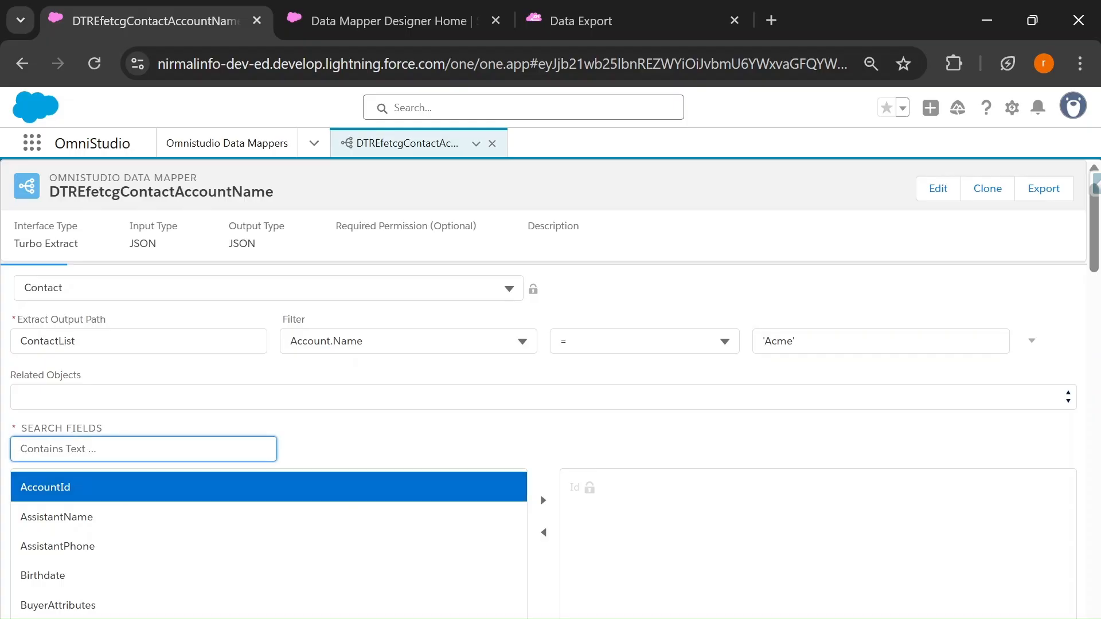
pyautogui.write('Name')
pyautogui.scroll(-1, 109, 535)
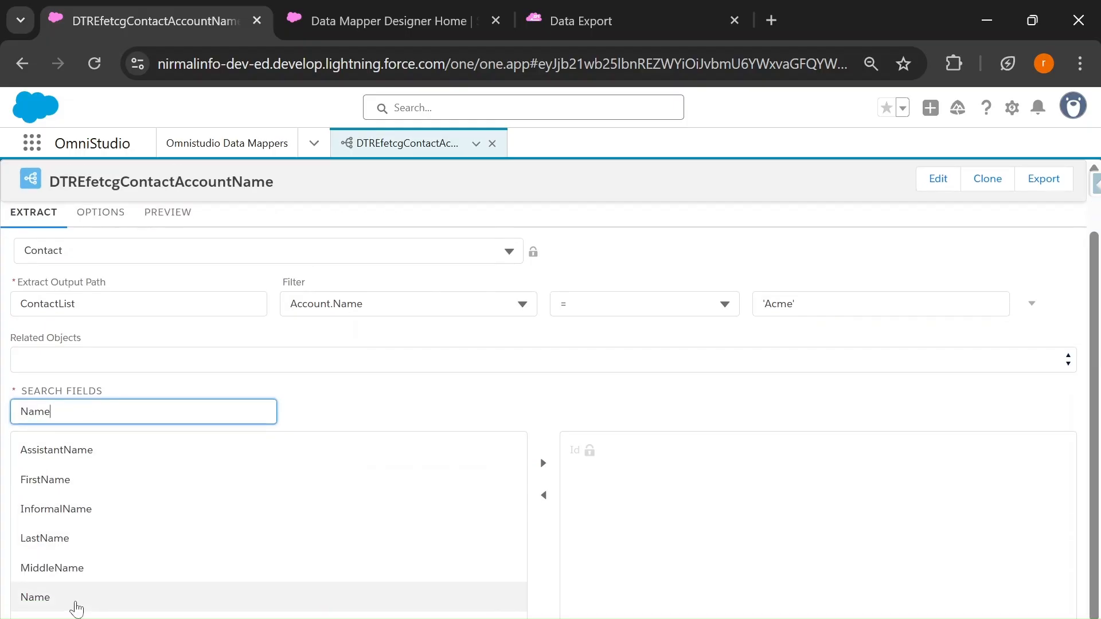
pyautogui.click(78, 600)
pyautogui.click(542, 463)
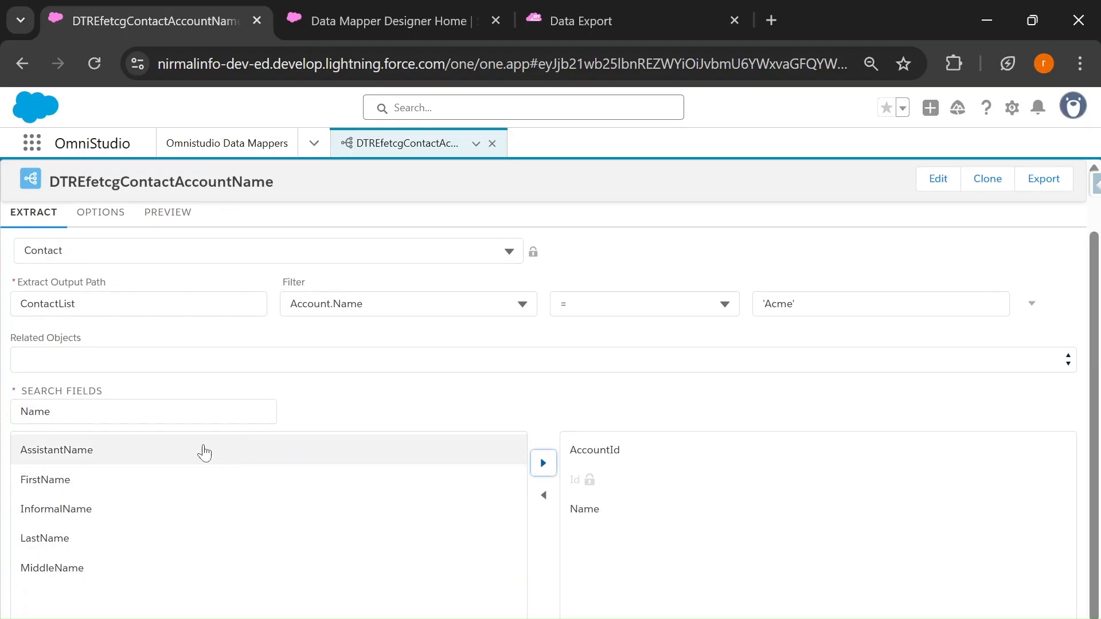
pyautogui.doubleClick(35, 411)
pyautogui.write('Email')
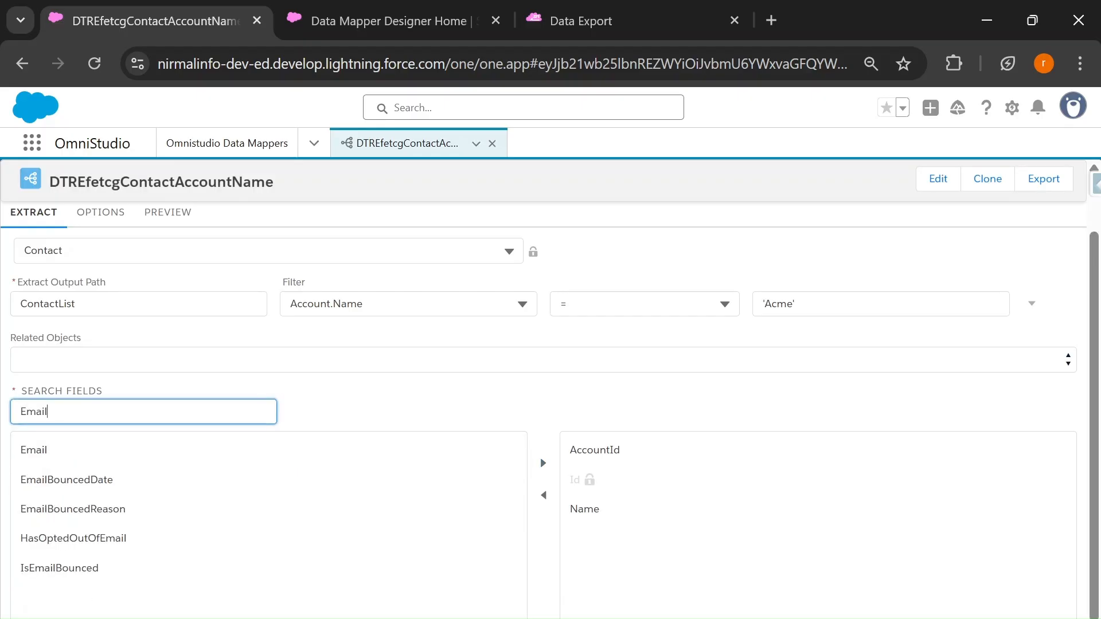
pyautogui.click(113, 453)
pyautogui.click(543, 464)
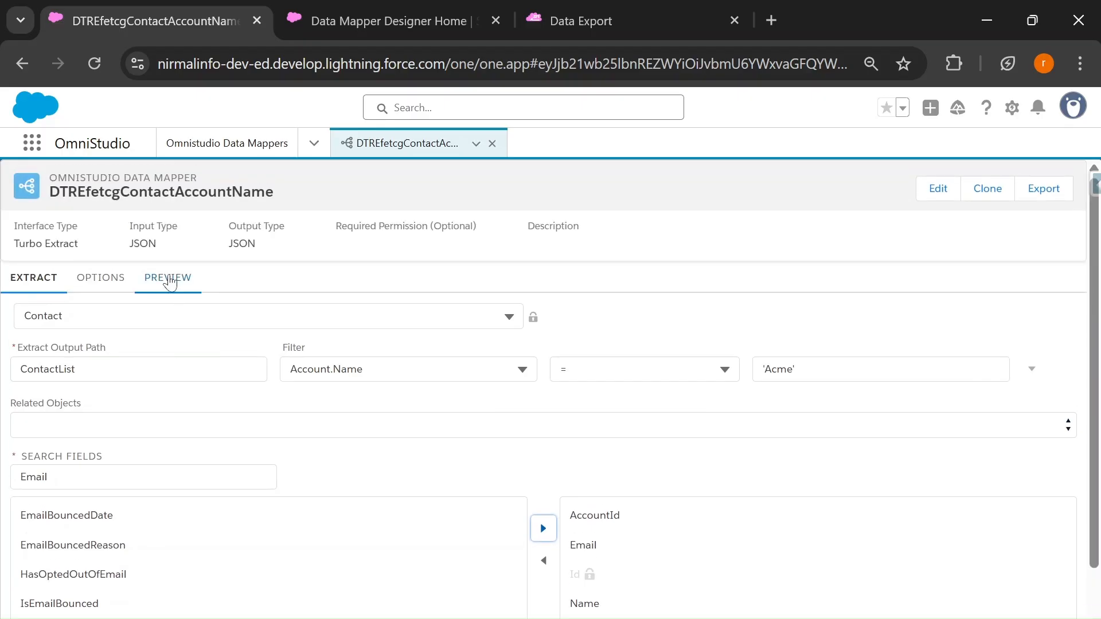
# Step: Execute the extract in preview and examine the returned contact list and the query results in the debug log
pyautogui.click(167, 277)
pyautogui.click(233, 614)
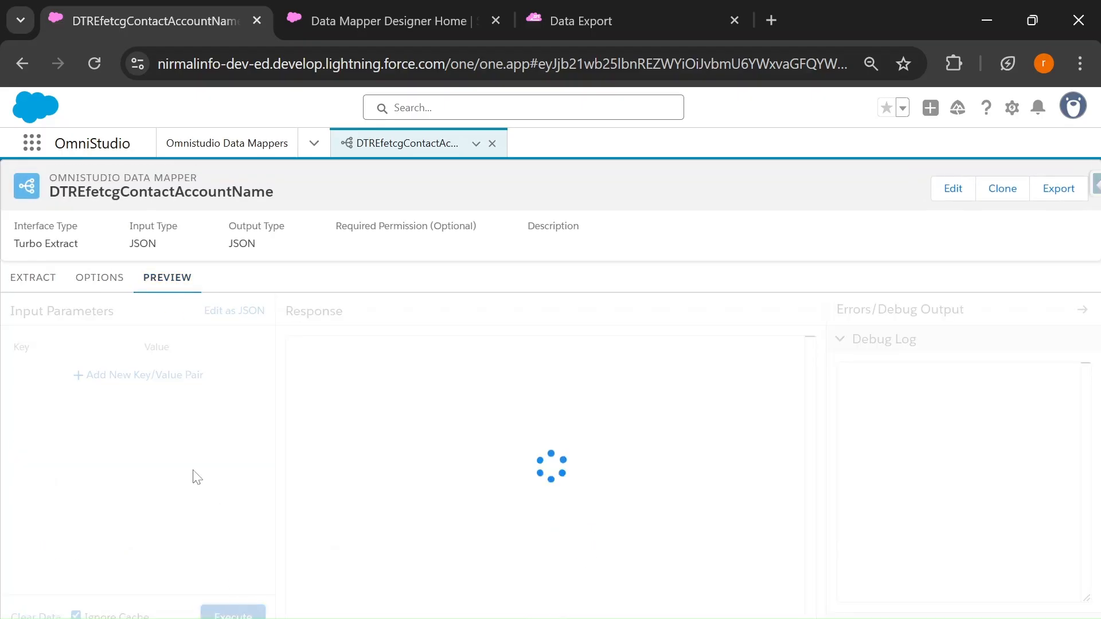
pyautogui.scroll(-3, 550, 476)
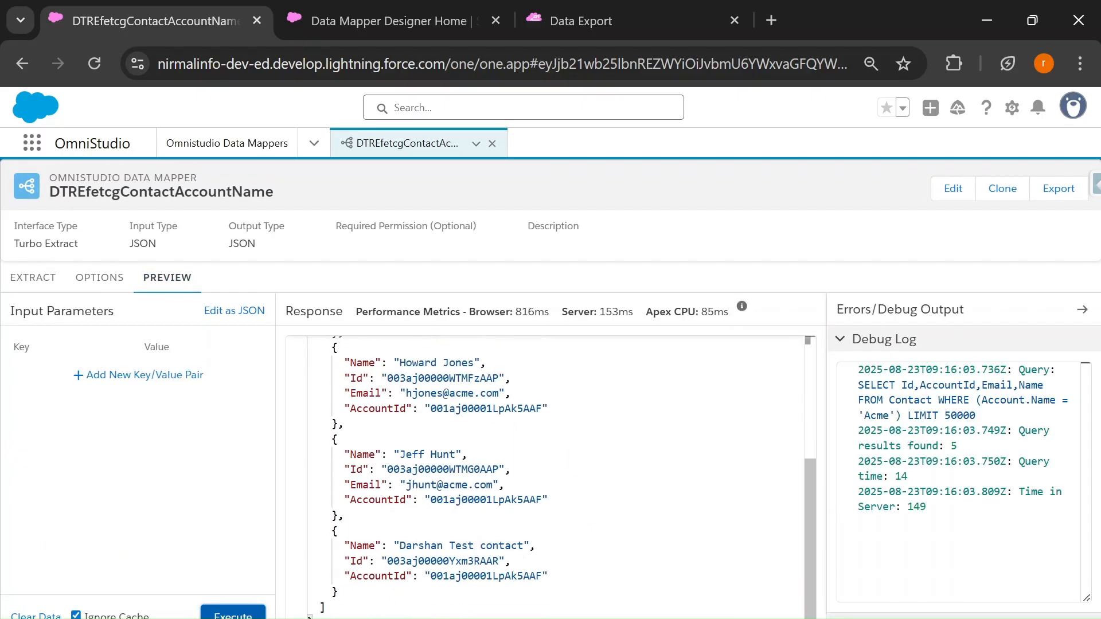
pyautogui.scroll(3, 550, 476)
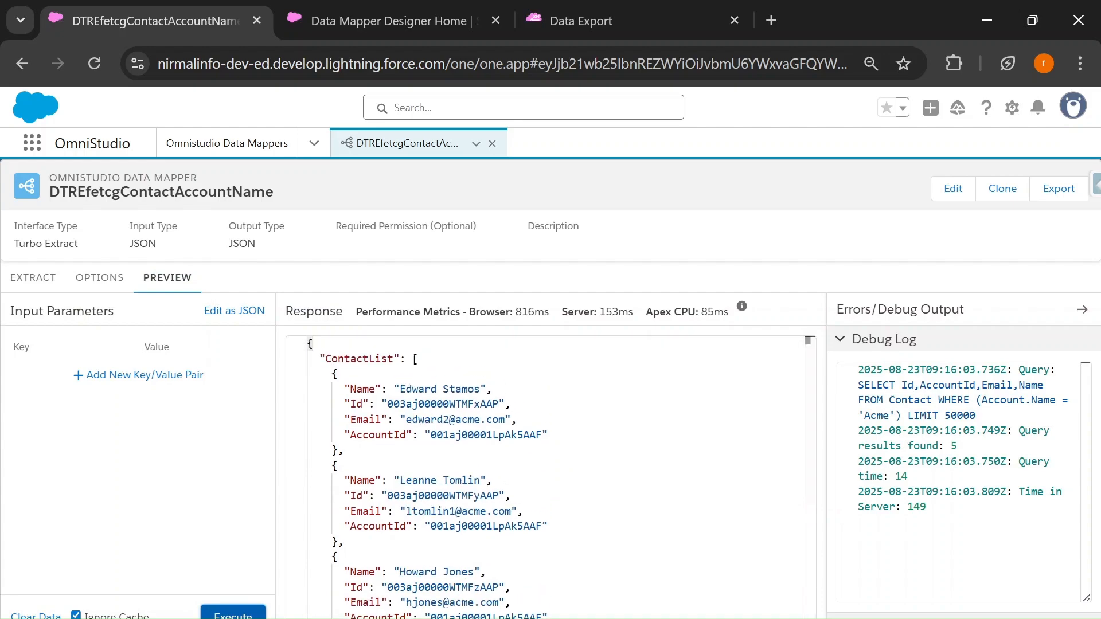
pyautogui.moveTo(958, 446); pyautogui.dragTo(852, 439)
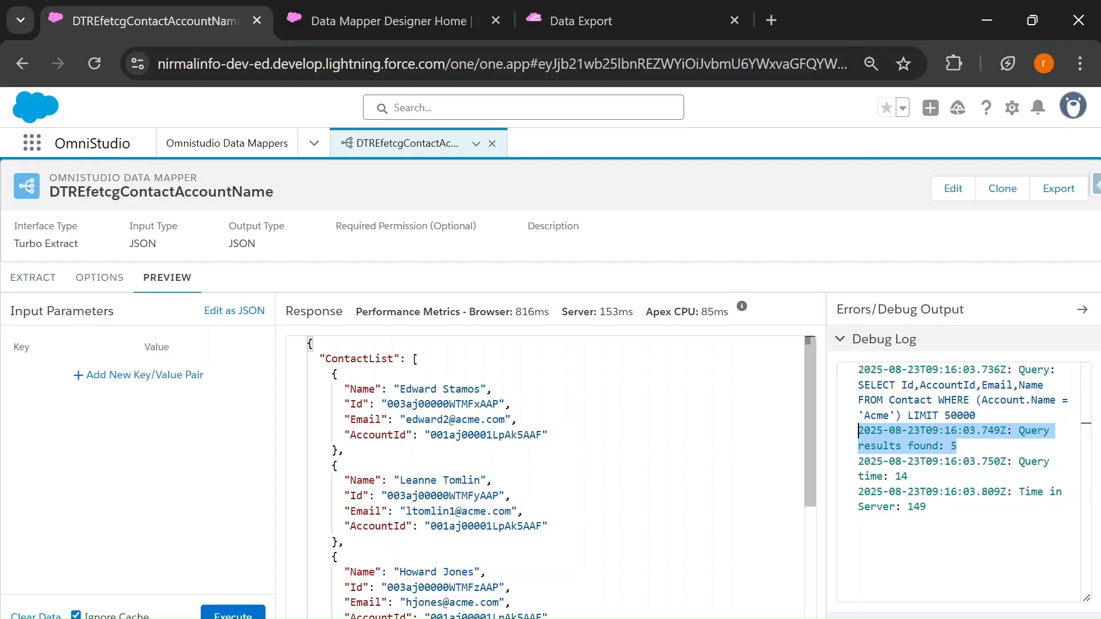
pyautogui.scroll(-3, 544, 476)
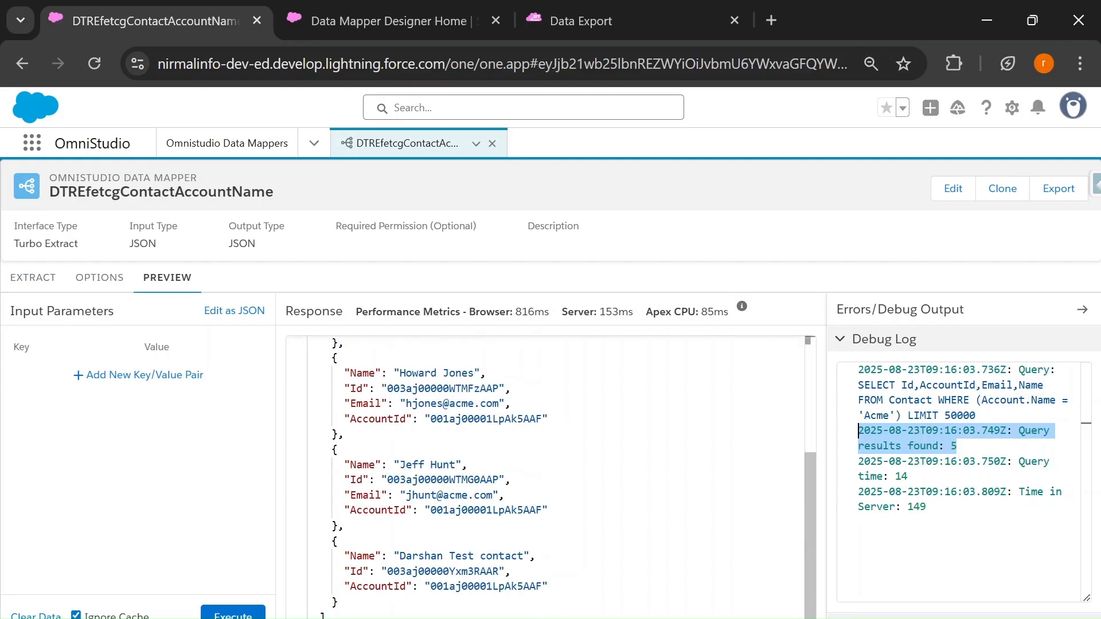
pyautogui.scroll(3, 545, 476)
# Step: Add the Account.Name field from the related object Contact.Account to the extract's selected fields
pyautogui.click(36, 280)
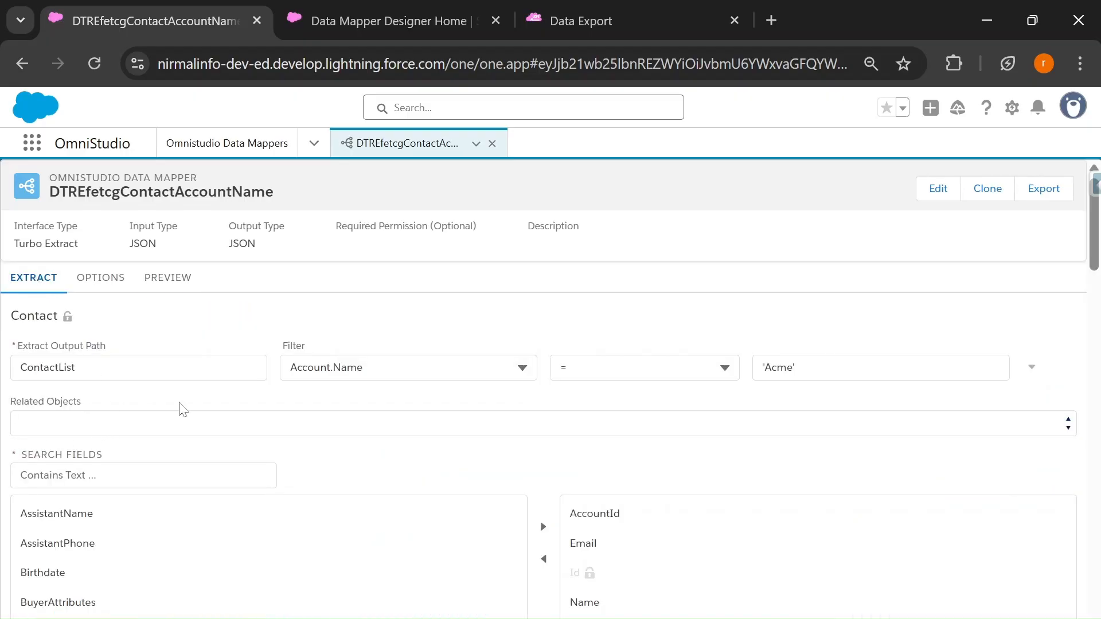
pyautogui.click(101, 419)
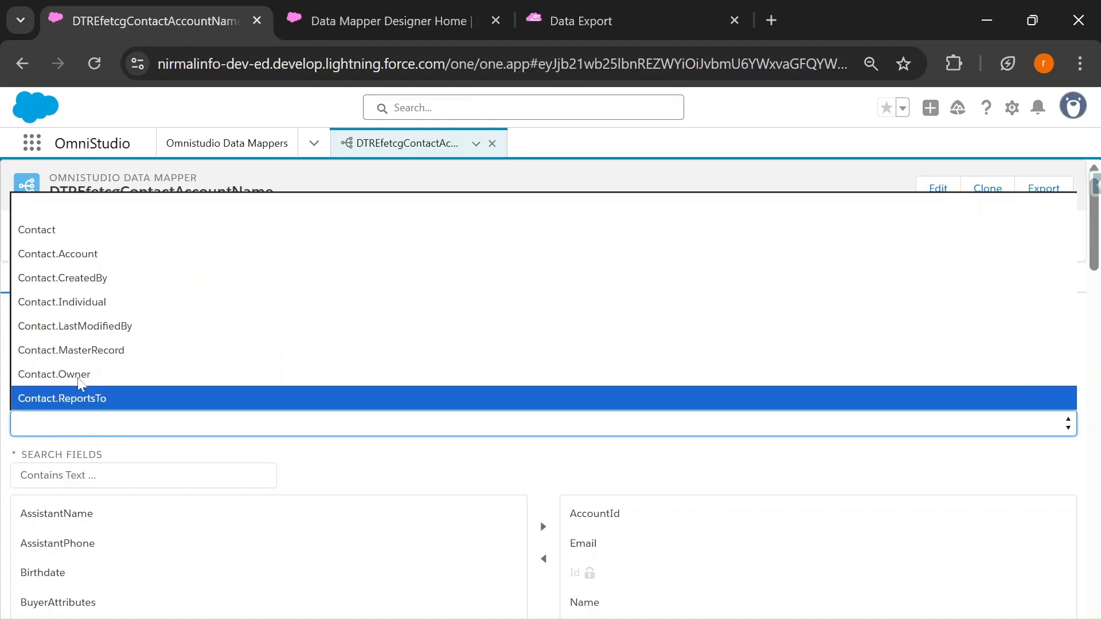
pyautogui.click(21, 260)
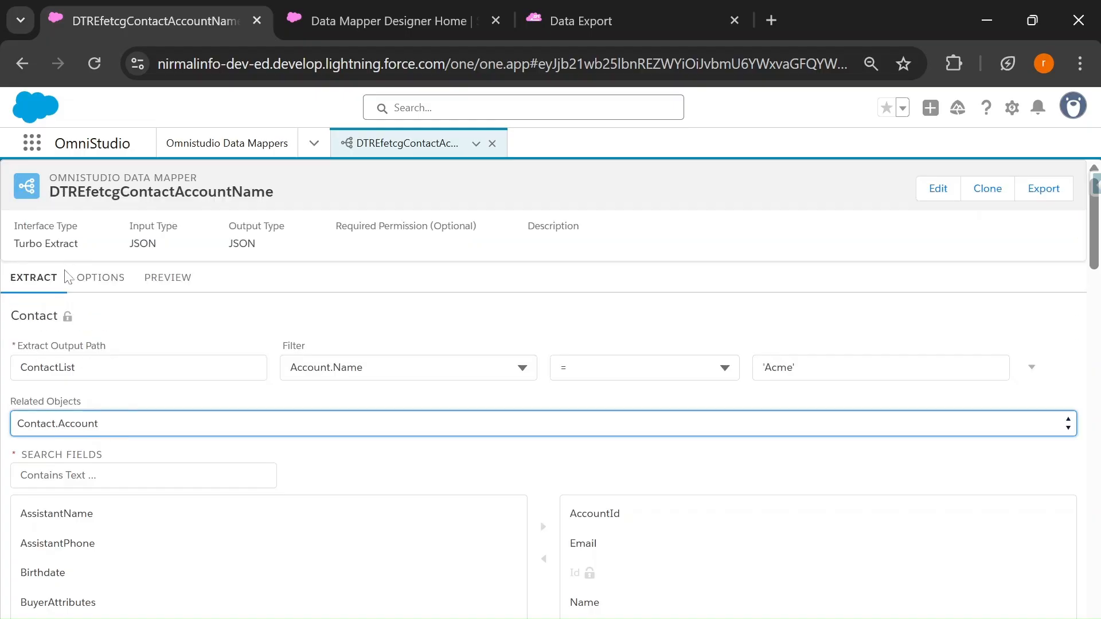
pyautogui.click(74, 476)
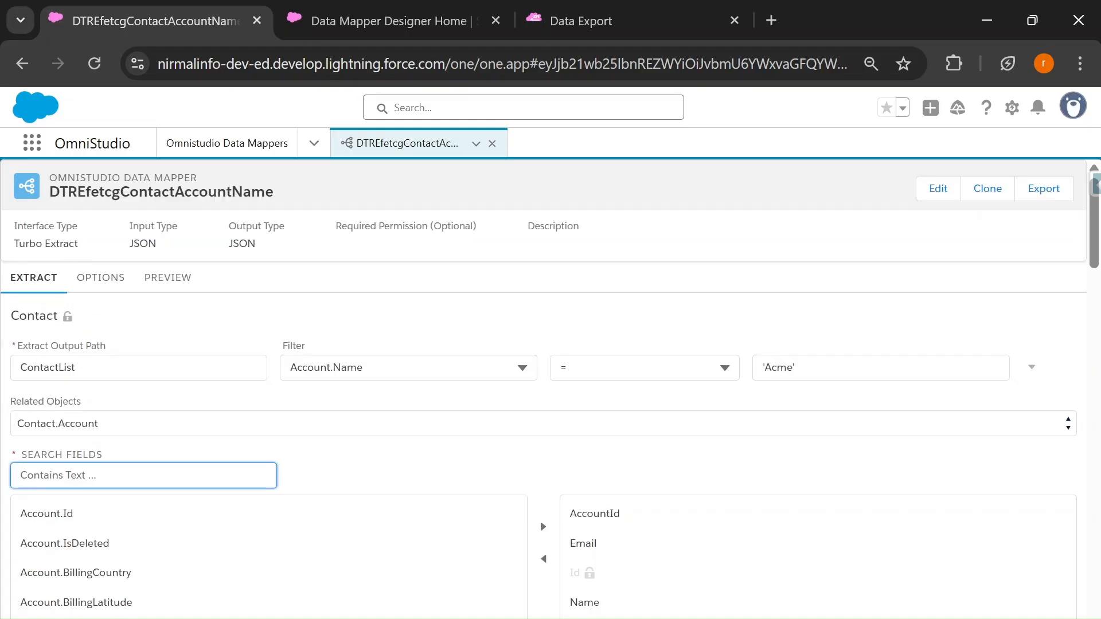
pyautogui.write('Name')
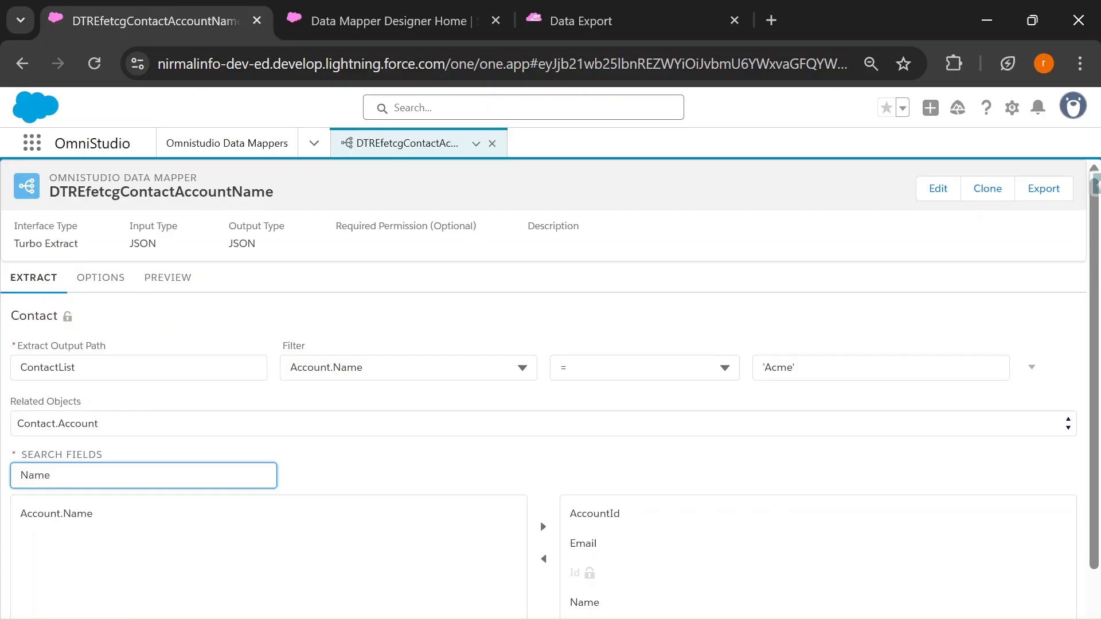
pyautogui.click(49, 519)
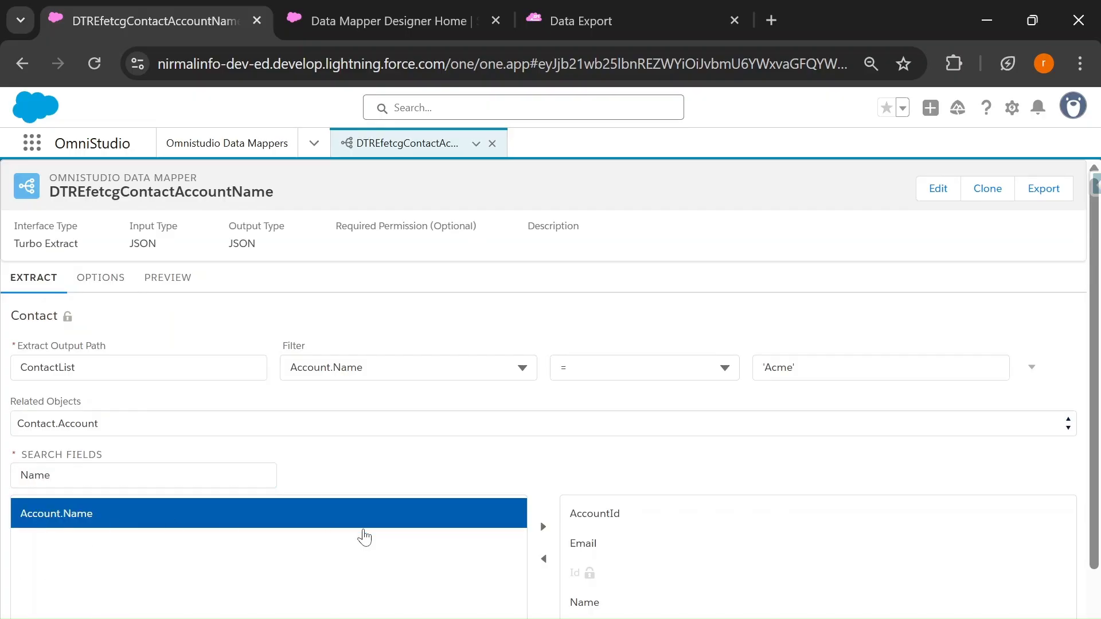
pyautogui.click(543, 527)
# Step: Execute the preview again and examine the first contact's own fields and its nested Account node in the response
pyautogui.click(168, 281)
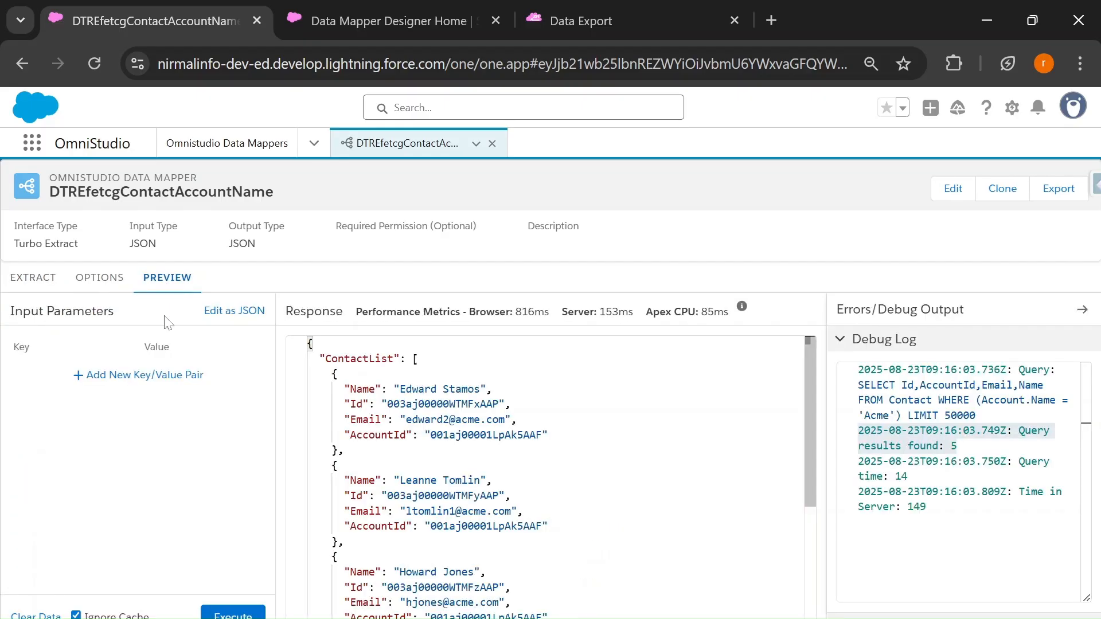
pyautogui.click(230, 612)
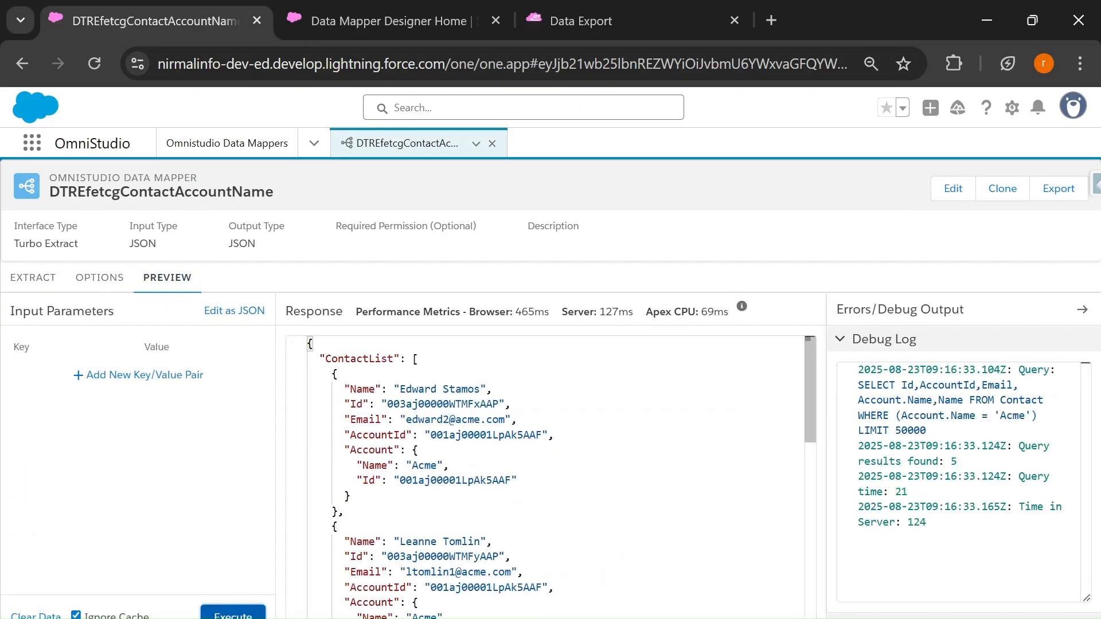
pyautogui.moveTo(332, 374); pyautogui.dragTo(345, 512)
pyautogui.click(345, 511)
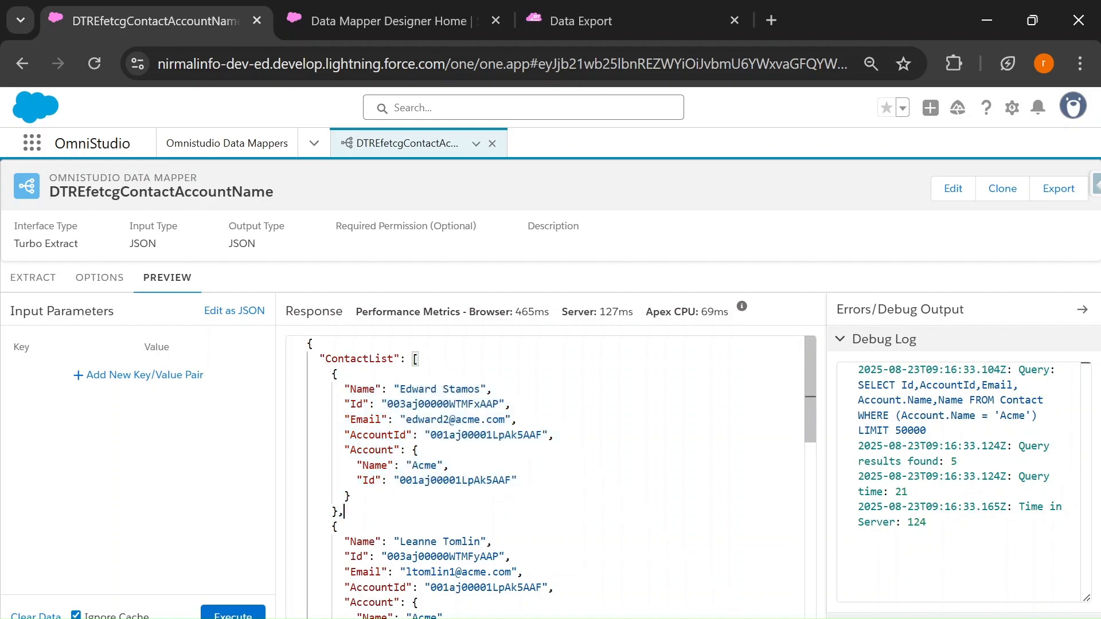
pyautogui.moveTo(344, 389); pyautogui.dragTo(554, 435)
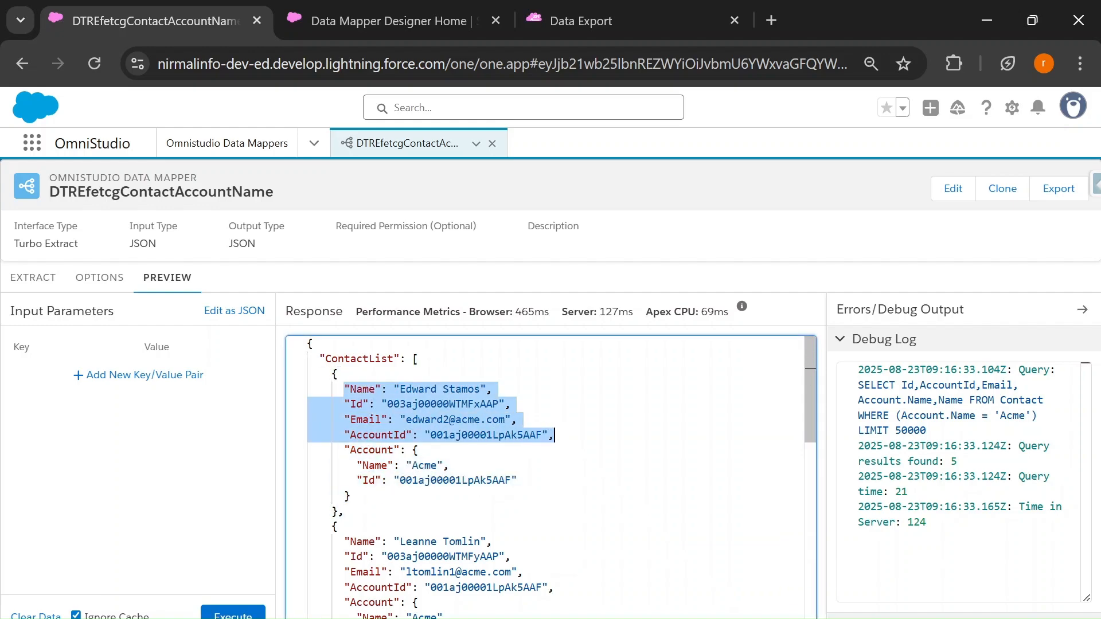
pyautogui.click(344, 511)
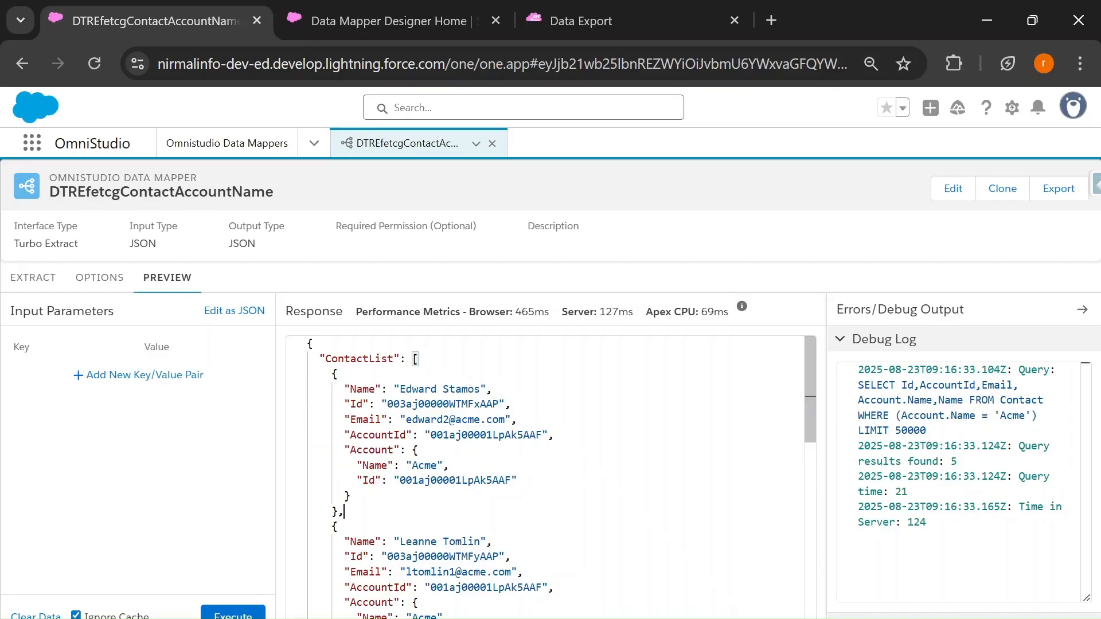
pyautogui.moveTo(344, 450); pyautogui.dragTo(350, 496)
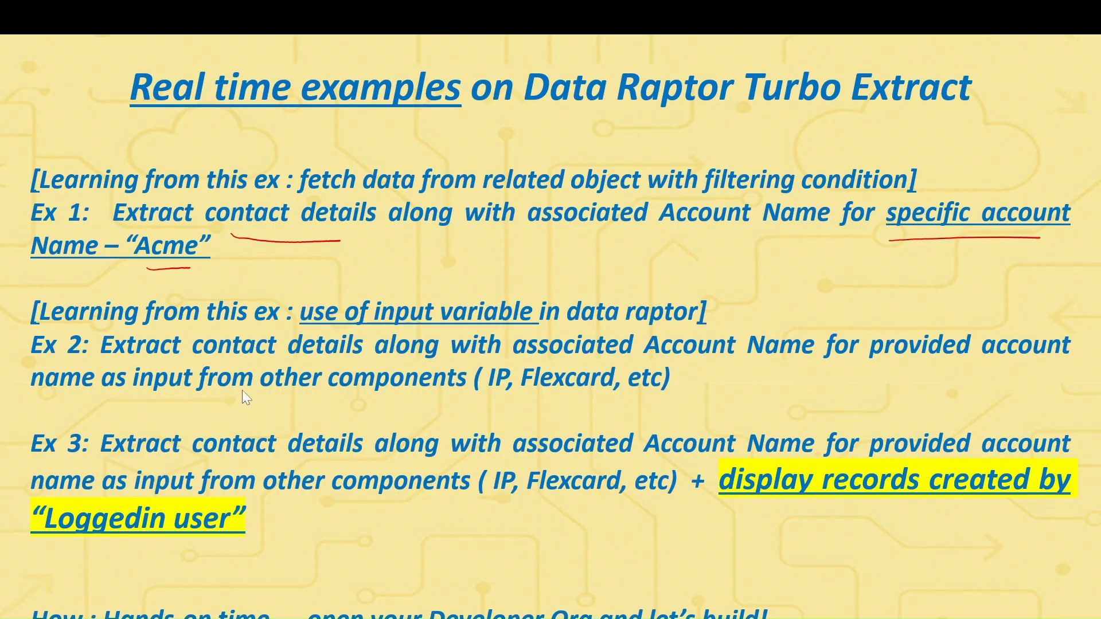
pyautogui.moveTo(247, 356); pyautogui.dragTo(308, 359)
pyautogui.moveTo(876, 361); pyautogui.dragTo(1042, 371)
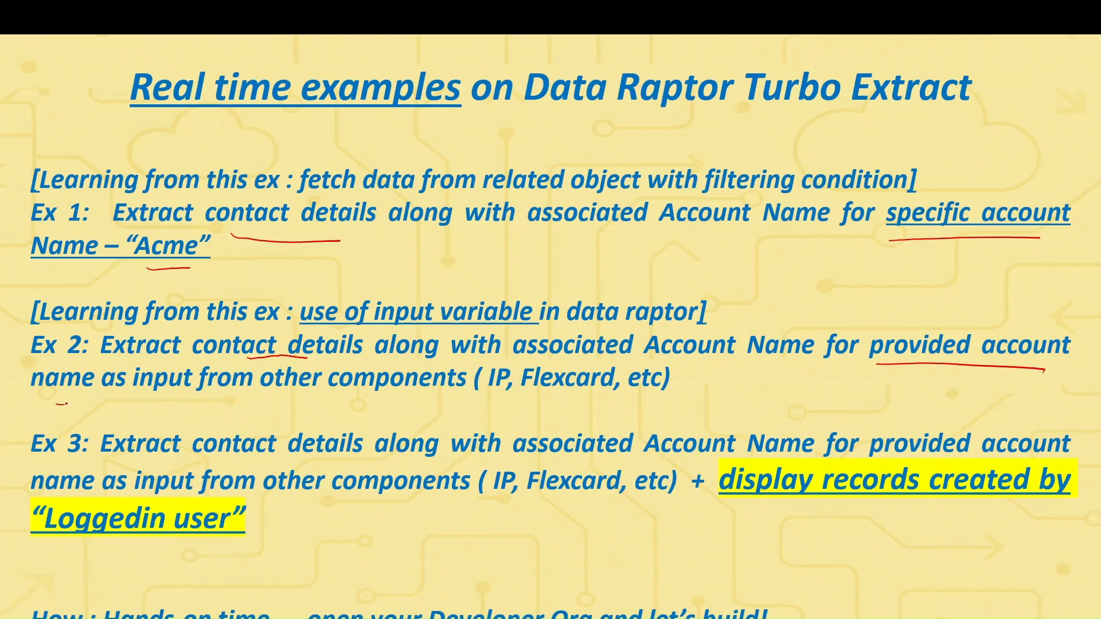
pyautogui.moveTo(159, 398); pyautogui.dragTo(187, 401)
pyautogui.moveTo(175, 217)
pyautogui.mouseDown()
pyautogui.moveTo(123, 232)
pyautogui.moveTo(189, 278)
pyautogui.moveTo(143, 223)
pyautogui.mouseUp()
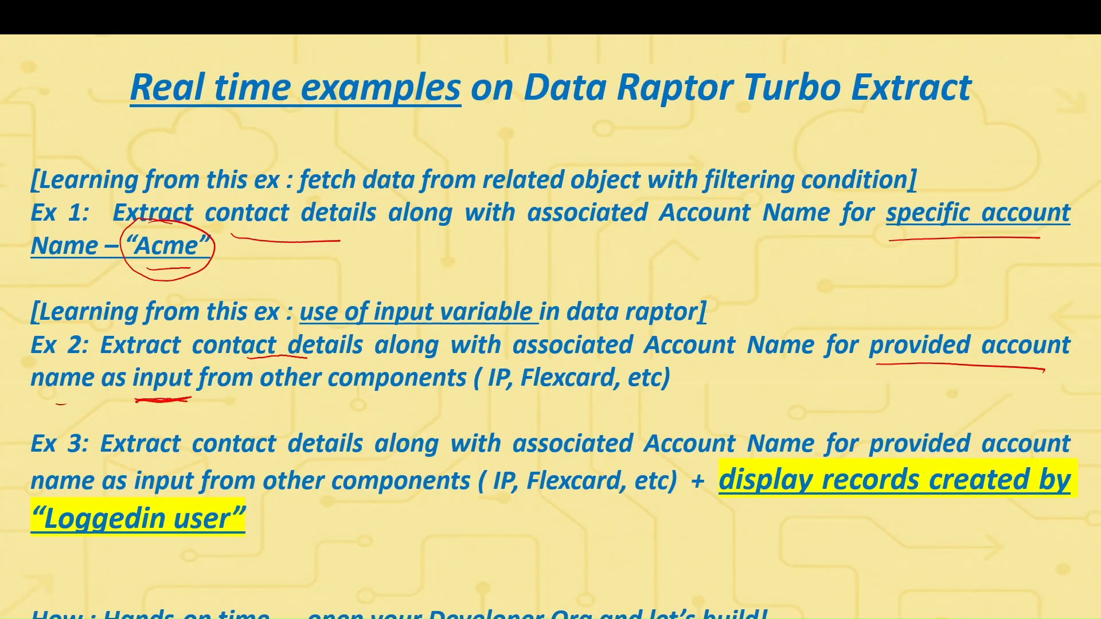
# Step: Replace the fixed value of the Contact extract's Account.Name filter with the input variable AccountName
pyautogui.hotkey('alt', 'Tab')
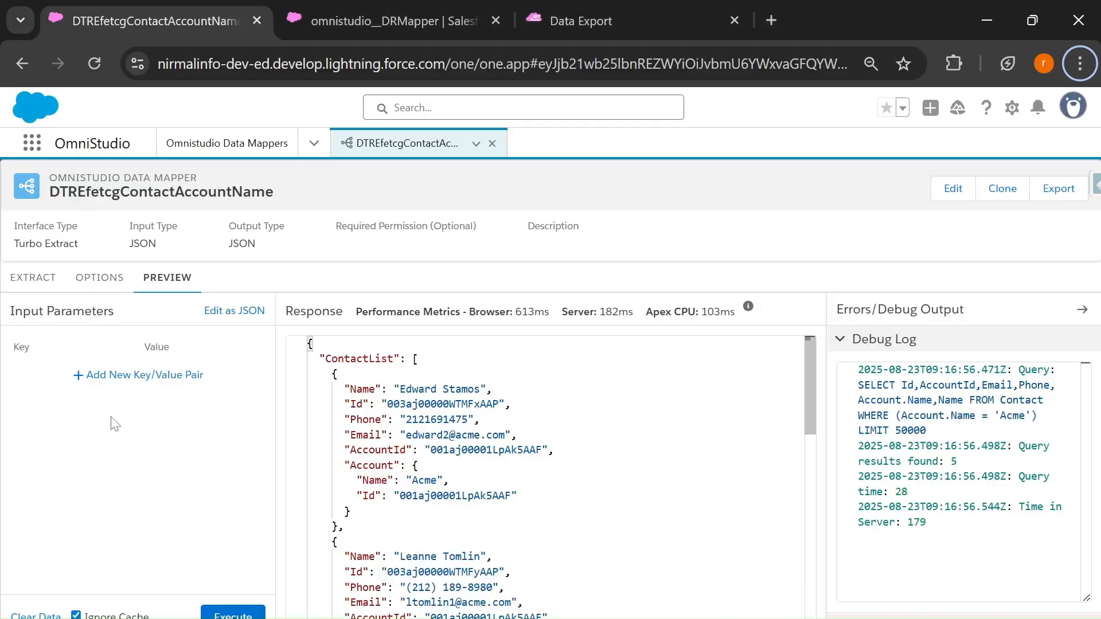
pyautogui.click(33, 278)
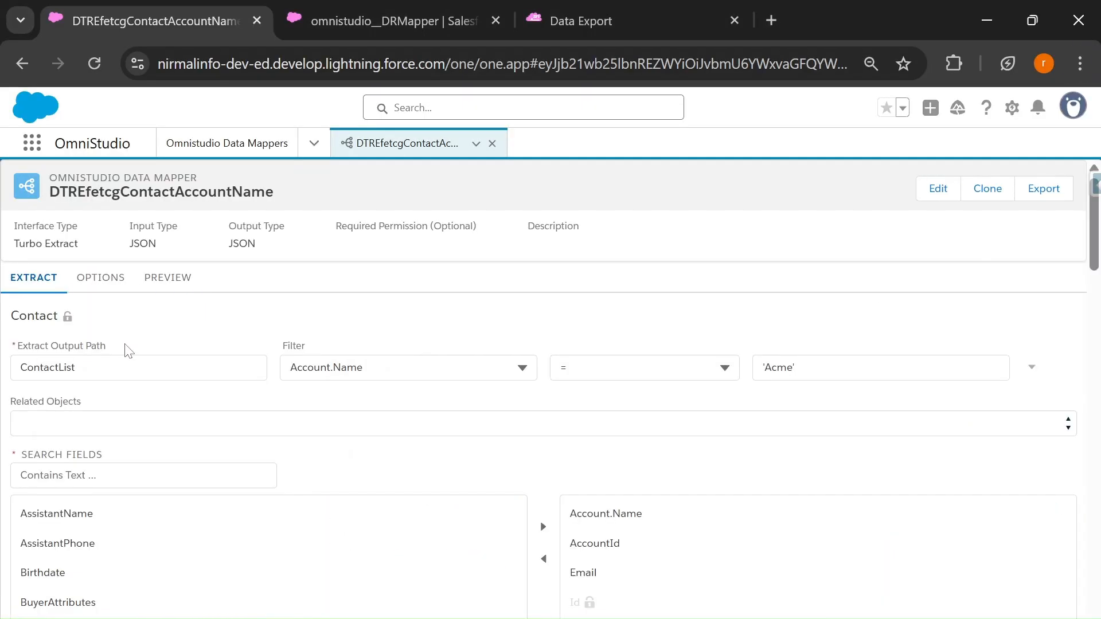
pyautogui.hotkey('alt', 'Tab')
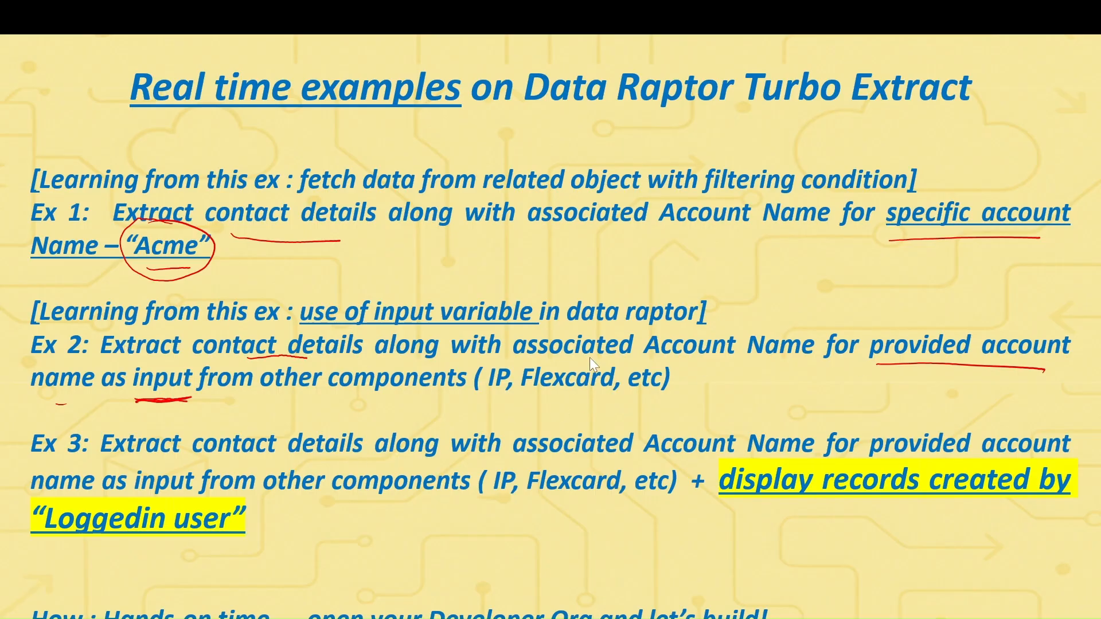
pyautogui.hotkey('alt', 'Tab')
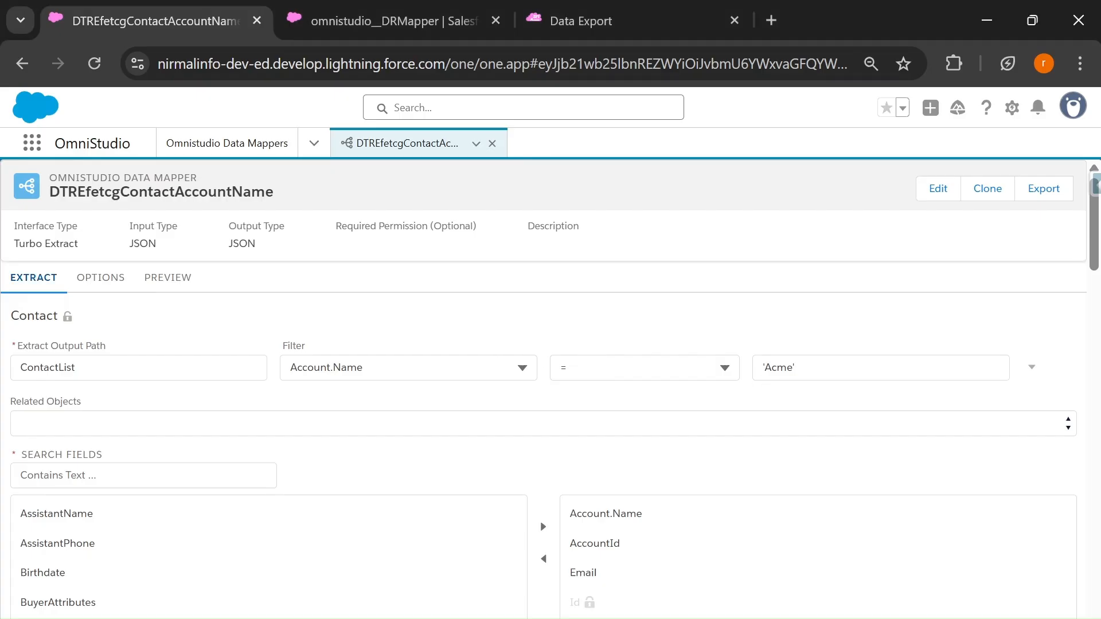
pyautogui.click(796, 368)
pyautogui.moveTo(796, 368); pyautogui.dragTo(763, 368)
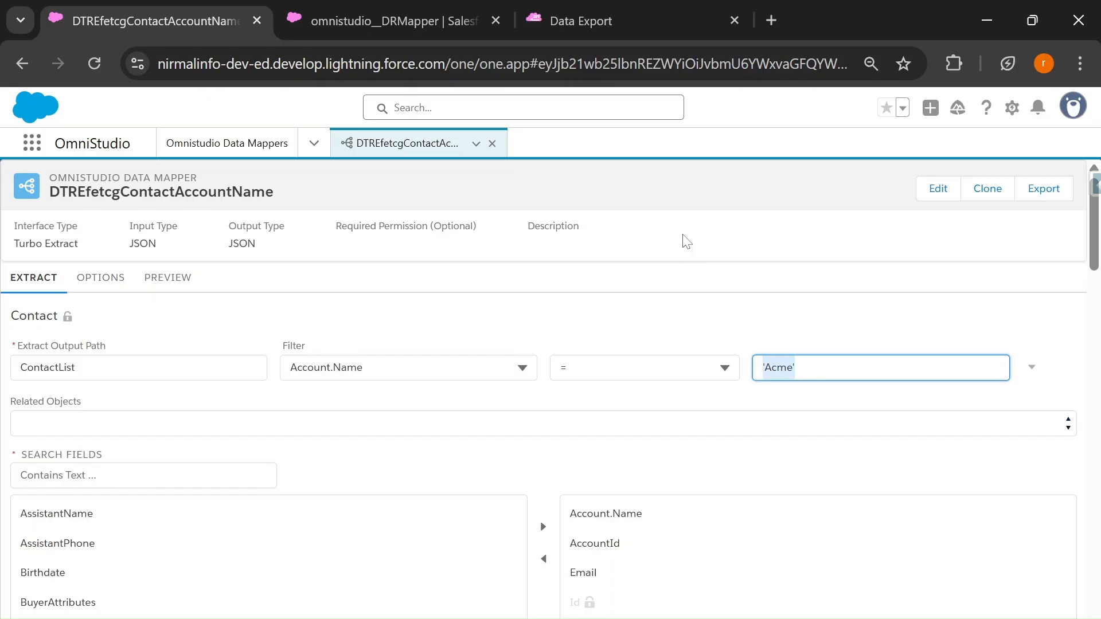
pyautogui.write('Account')
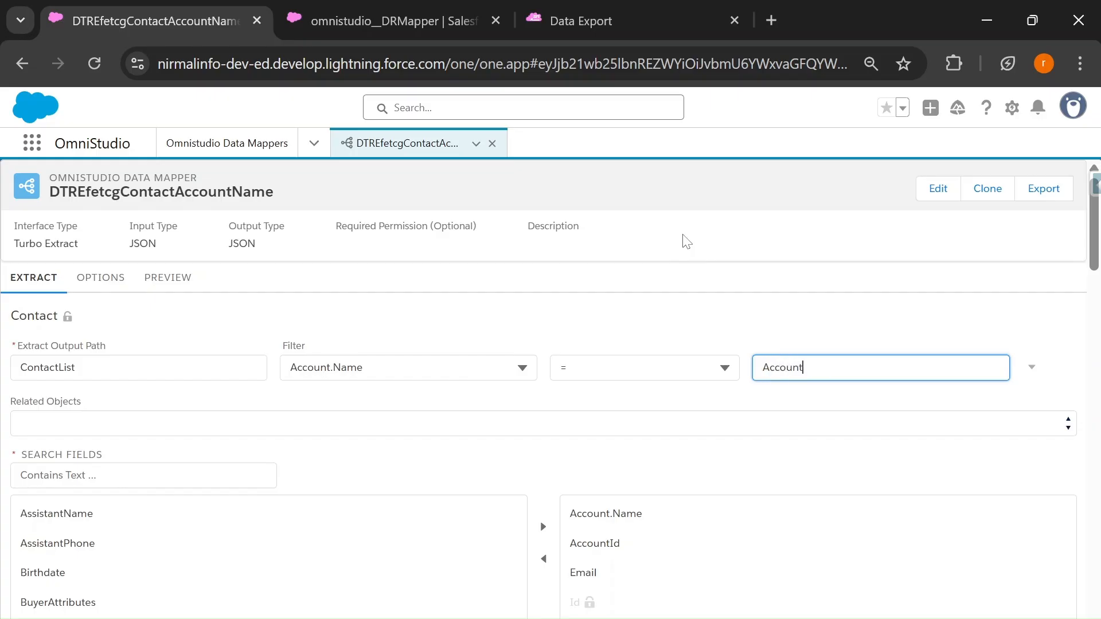
pyautogui.write('Name')
pyautogui.hotkey('ctrl', 'a')
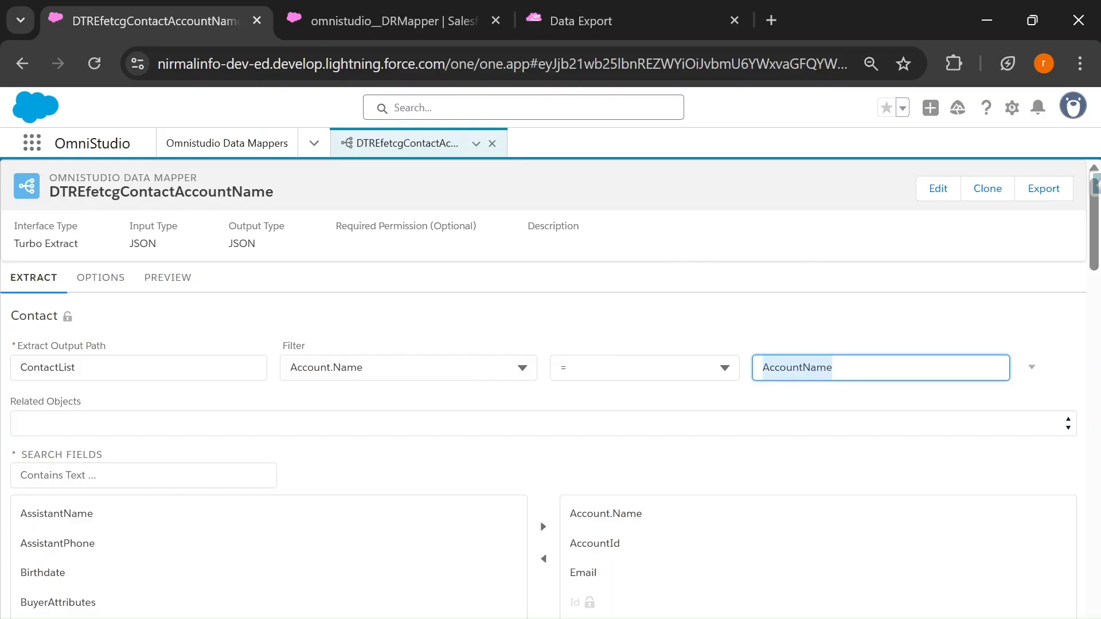
pyautogui.click(506, 308)
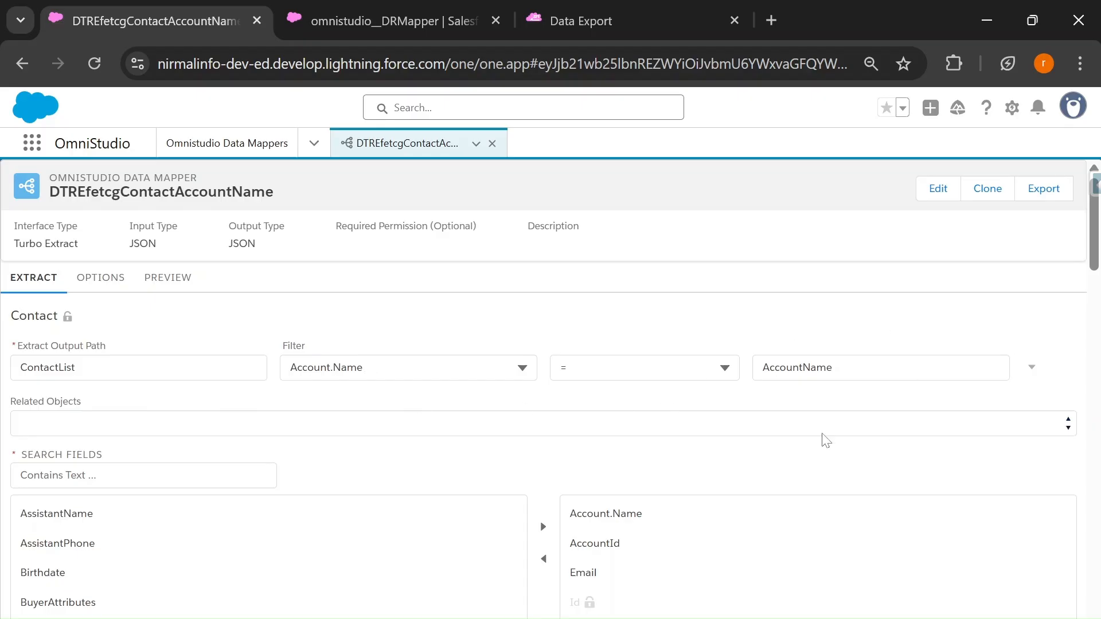
# Step: Copy the filter's variable name into a new preview input parameter, with key AccountName and value Acme
pyautogui.click(787, 367)
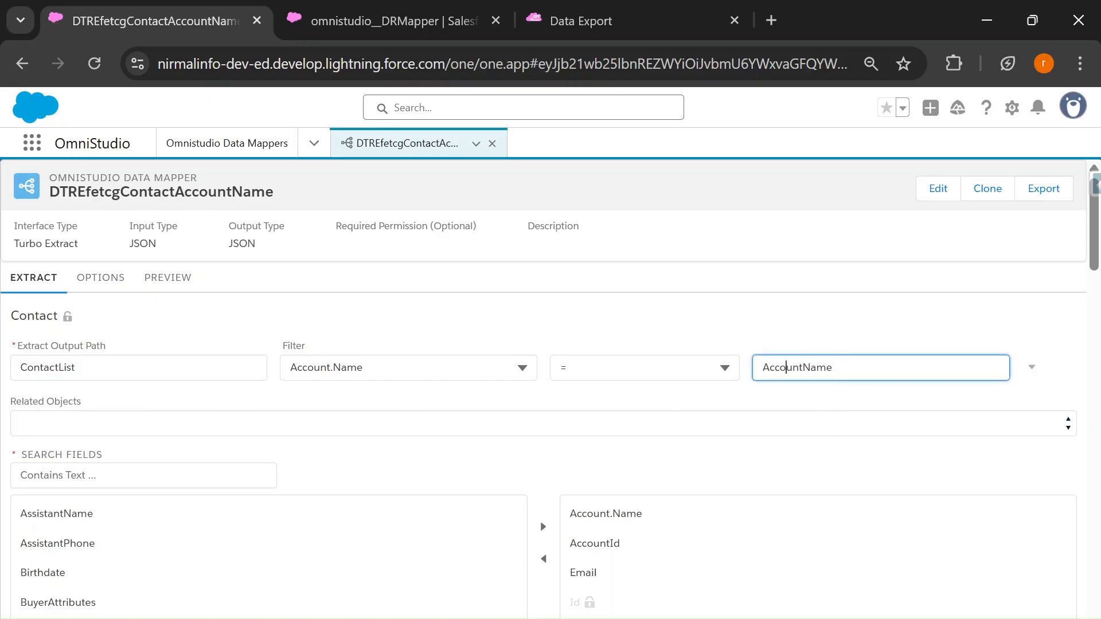
pyautogui.doubleClick(786, 367)
pyautogui.hotkey('ctrl', 'c')
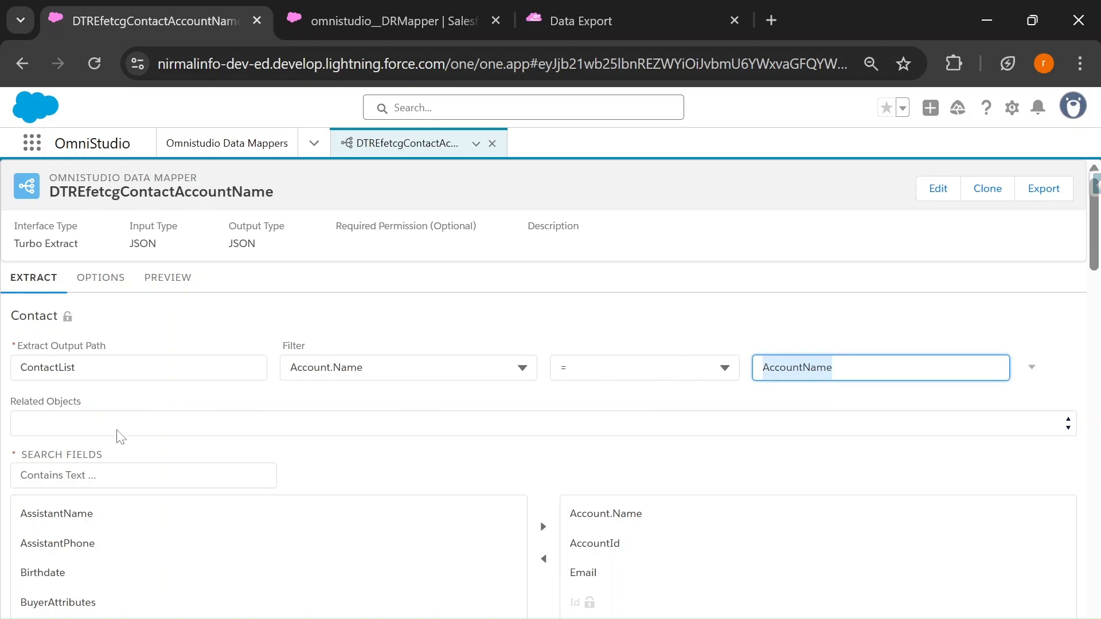
pyautogui.click(177, 287)
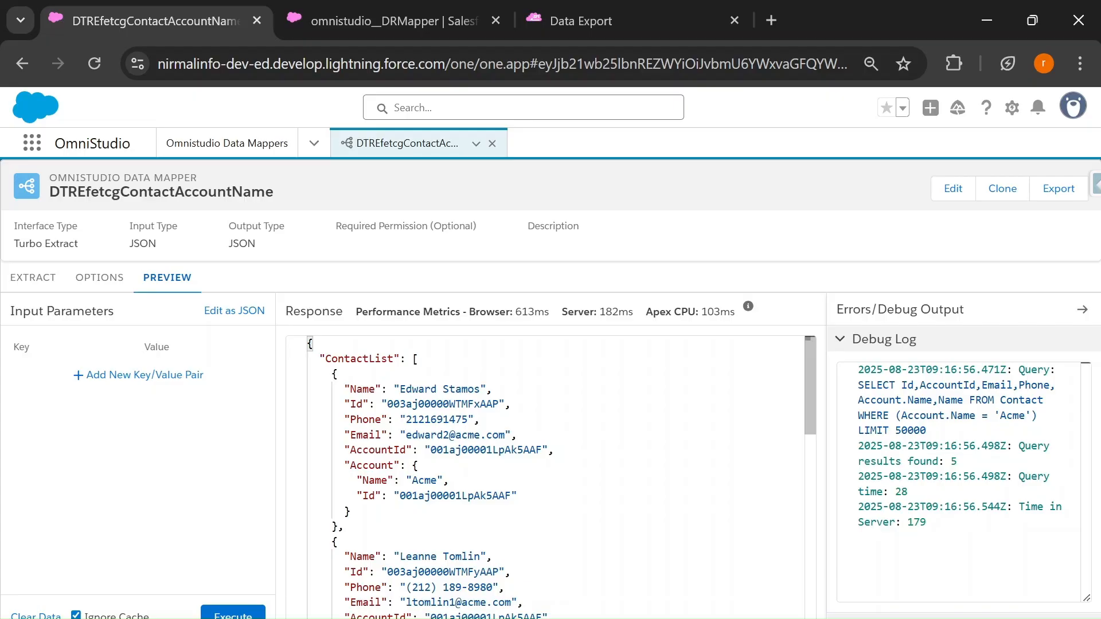
pyautogui.click(102, 377)
pyautogui.click(66, 375)
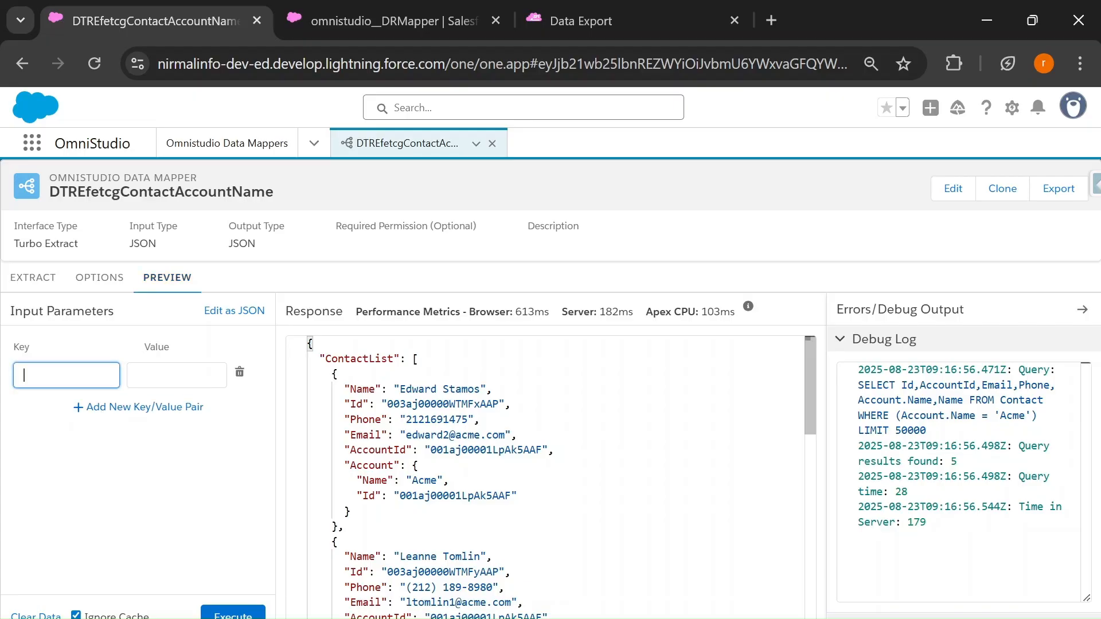
pyautogui.hotkey('ctrl', 'v')
pyautogui.click(32, 278)
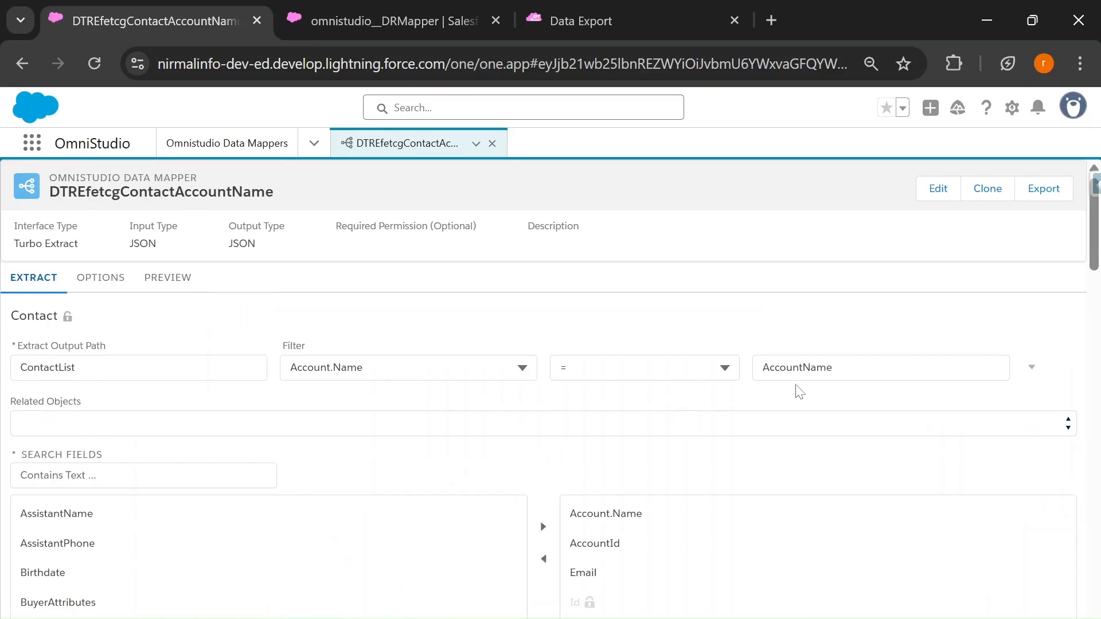
pyautogui.click(179, 289)
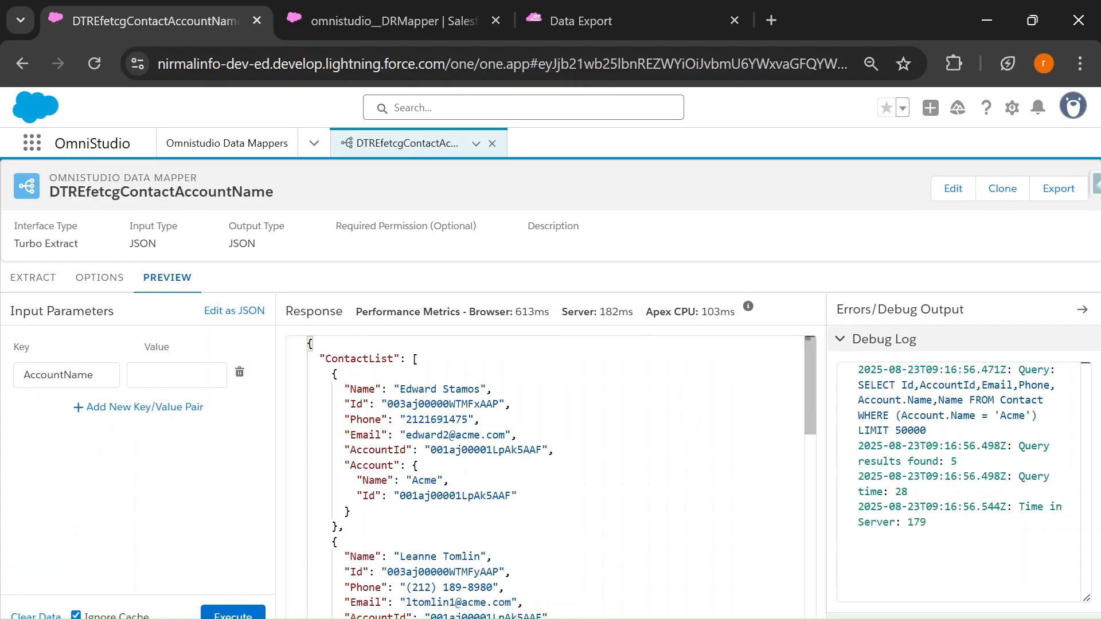
pyautogui.click(175, 375)
pyautogui.write('Acme')
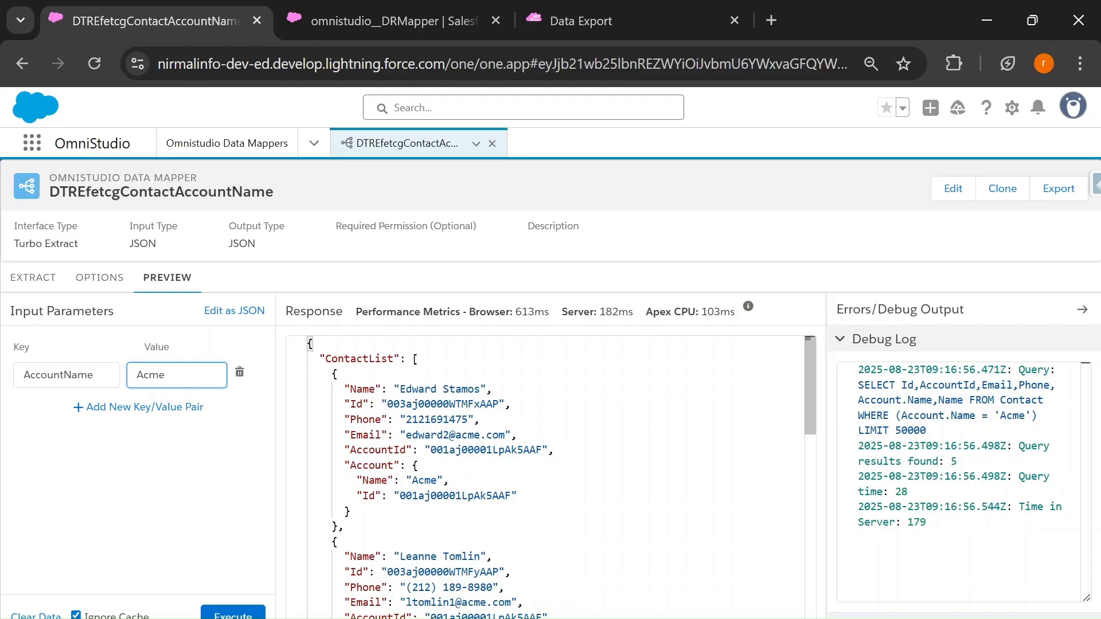
# Step: Execute the preview for Acme and examine the returned contacts and the number of query results in the debug log
pyautogui.click(232, 612)
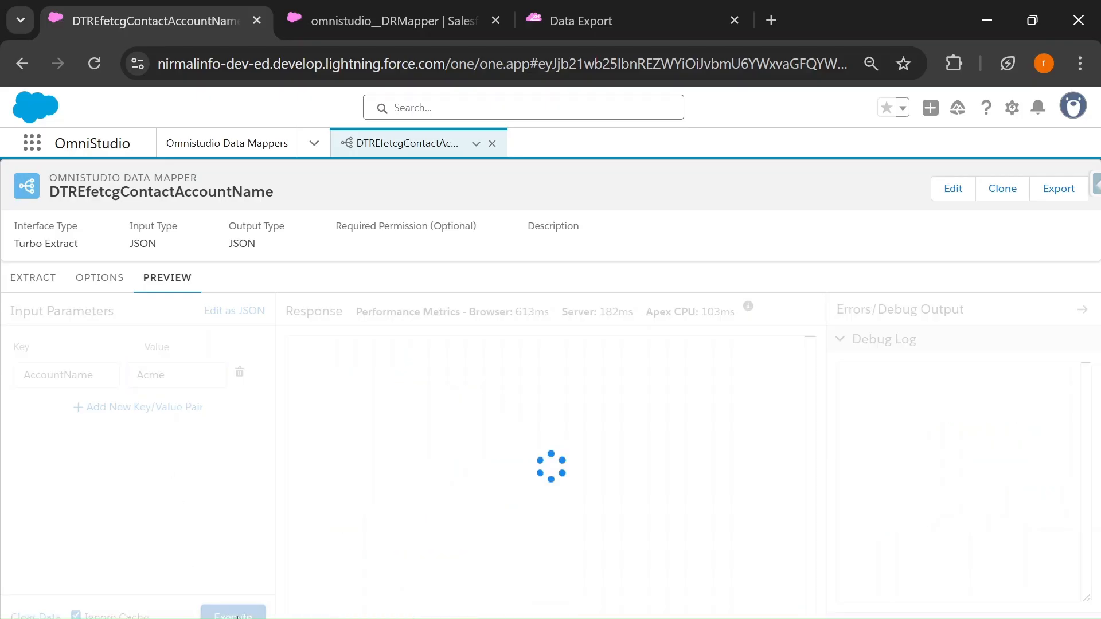
pyautogui.scroll(-5, 442, 491)
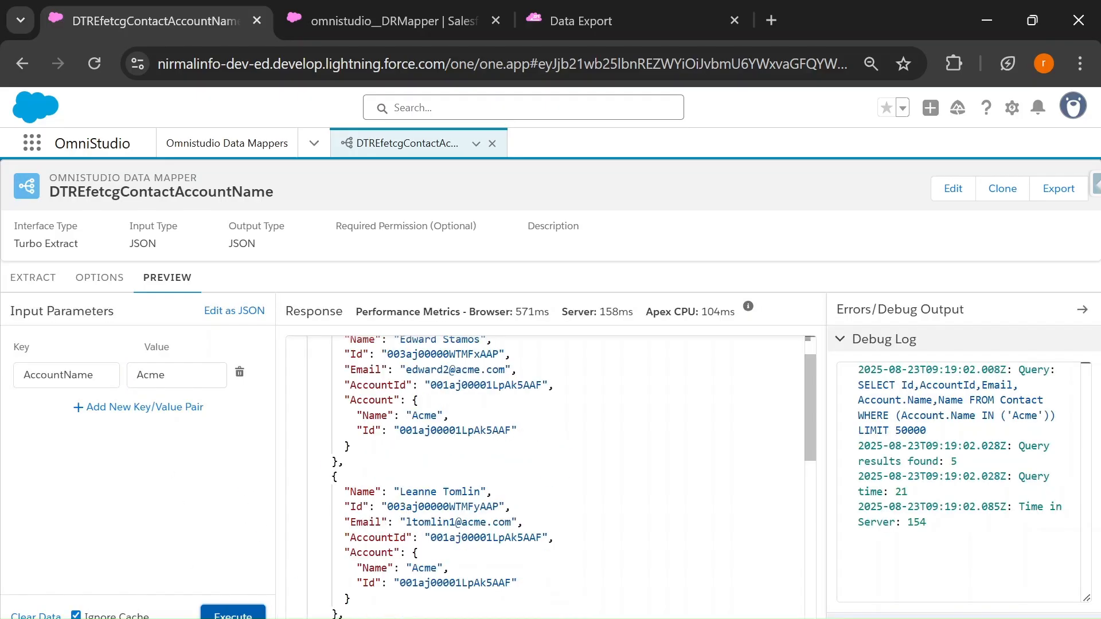
pyautogui.scroll(-4, 551, 476)
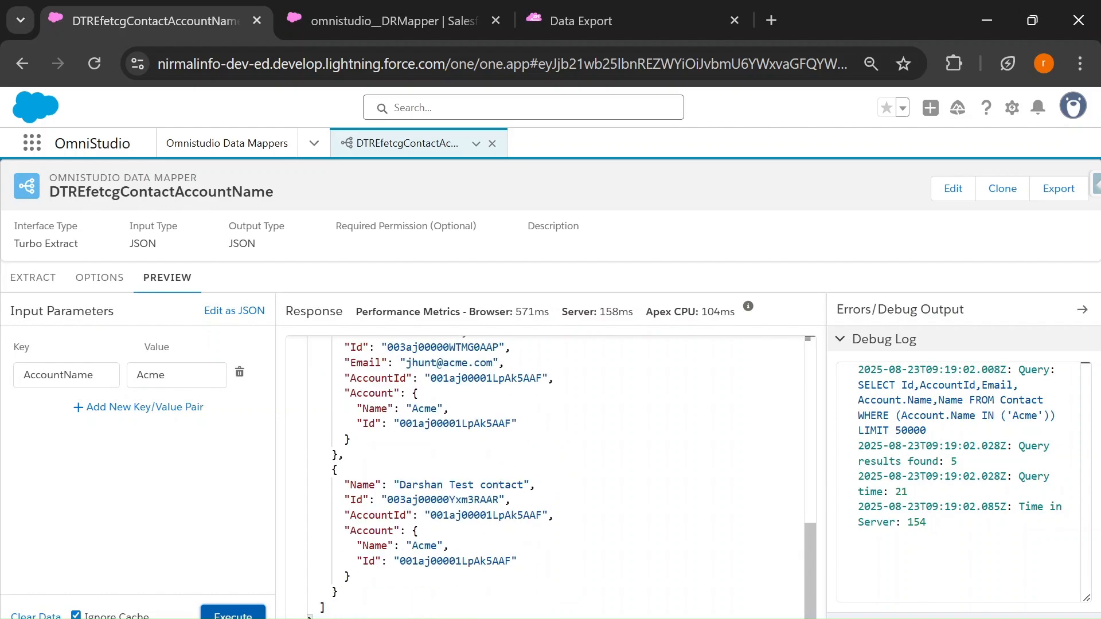
pyautogui.moveTo(957, 462); pyautogui.dragTo(877, 446)
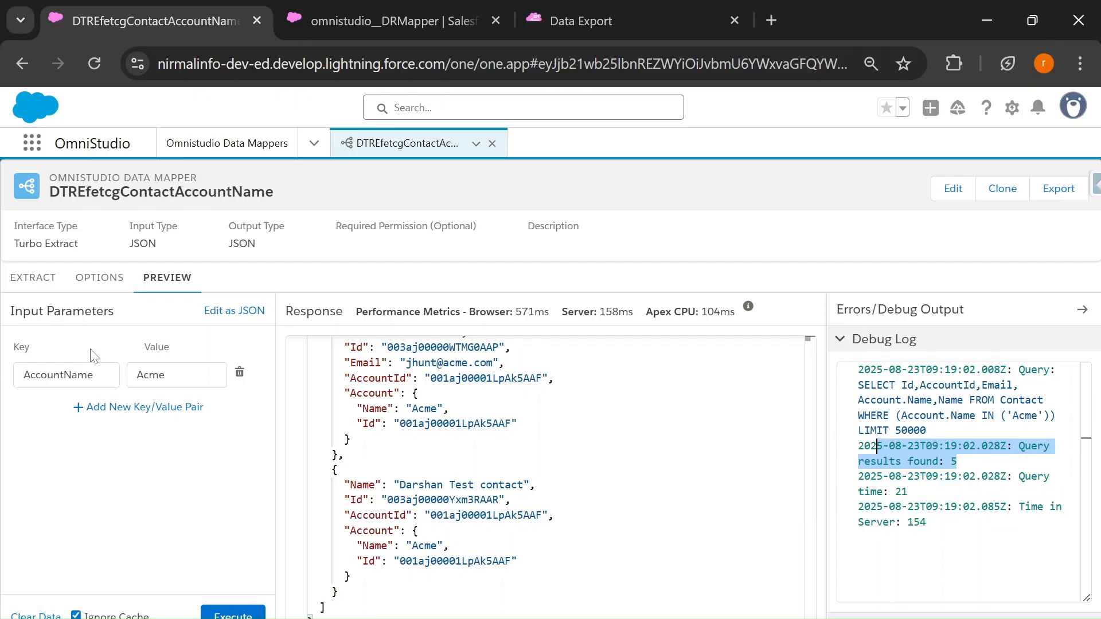
# Step: Copy the account name Edge Communications from the Data Export results and set it as the AccountName parameter's value in preview
pyautogui.click(590, 10)
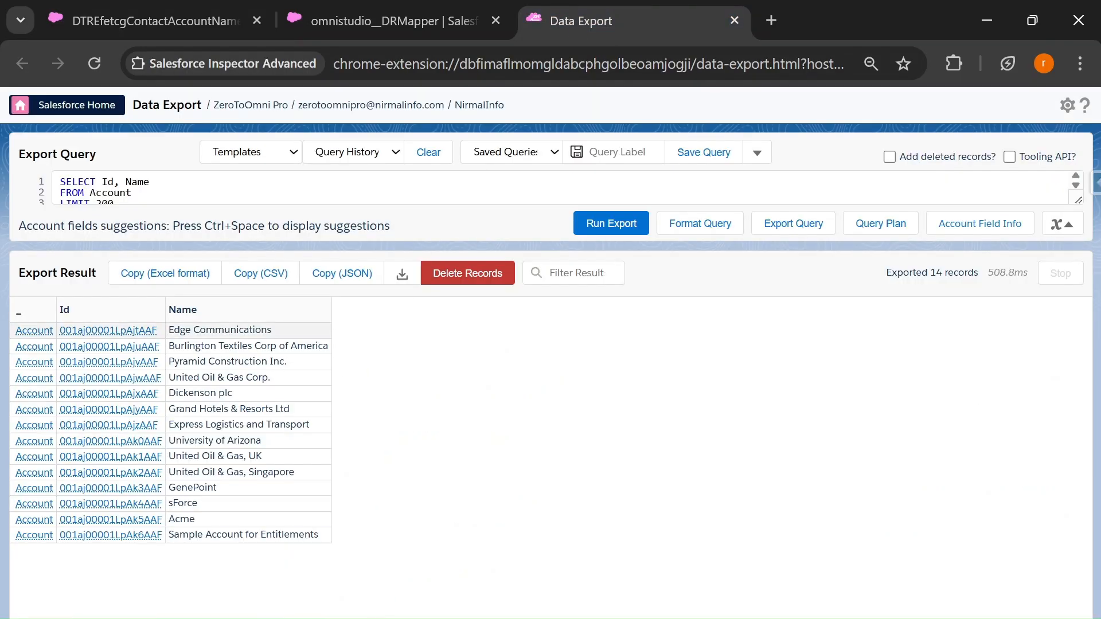
pyautogui.moveTo(168, 330); pyautogui.dragTo(290, 340)
pyautogui.hotkey('ctrl', 'c')
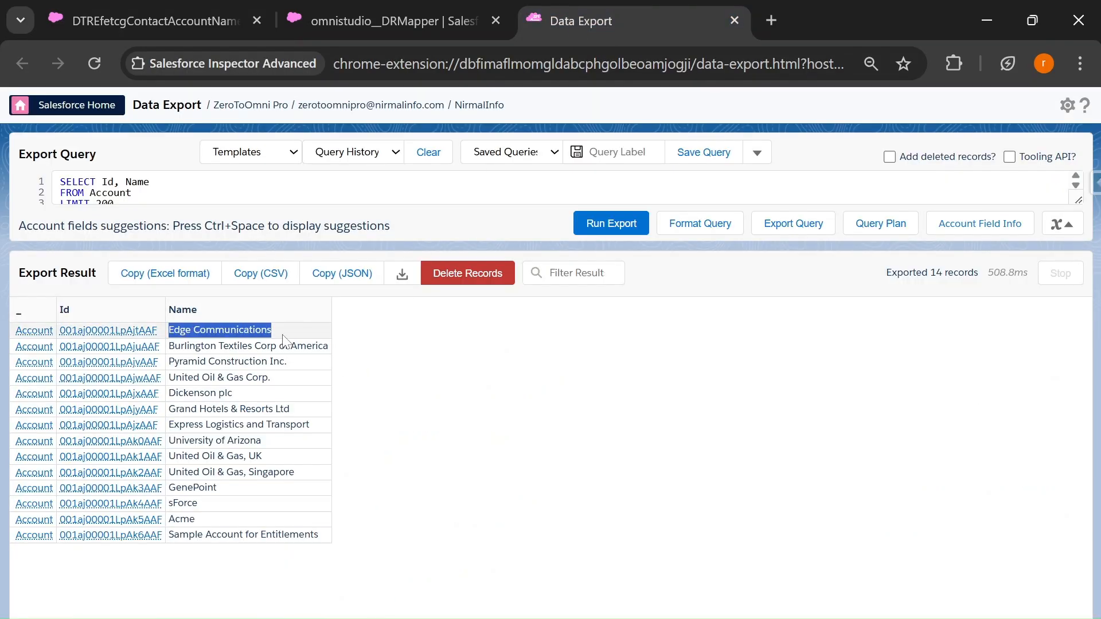
pyautogui.click(138, 7)
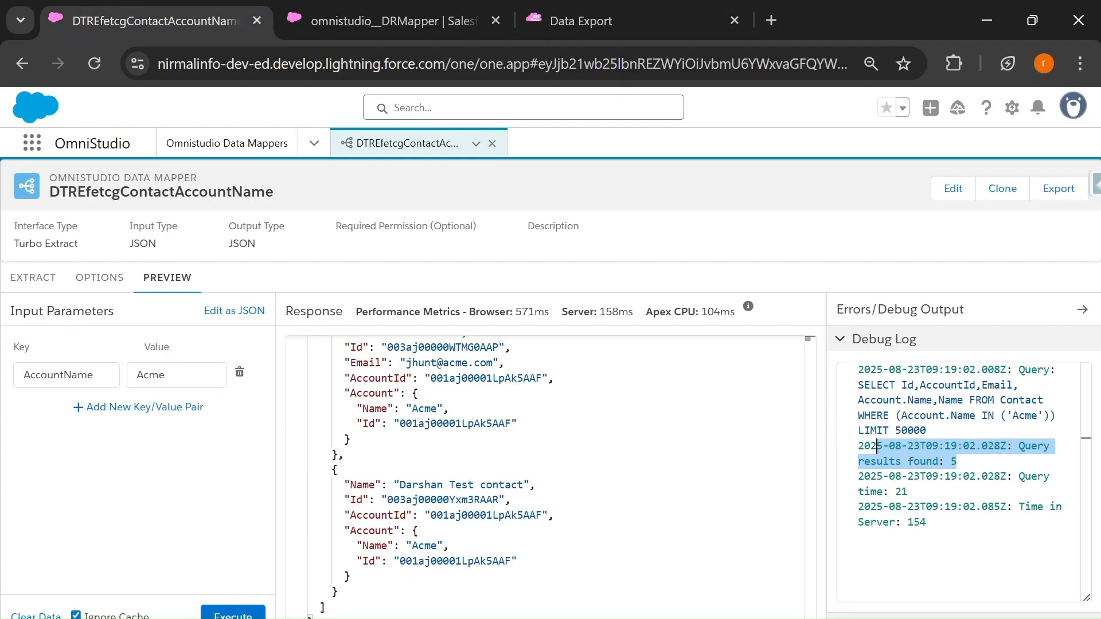
pyautogui.doubleClick(150, 374)
pyautogui.hotkey('ctrl', 'v')
# Step: Execute the preview for Edge Communications and examine the contacts returned in the response
pyautogui.click(244, 616)
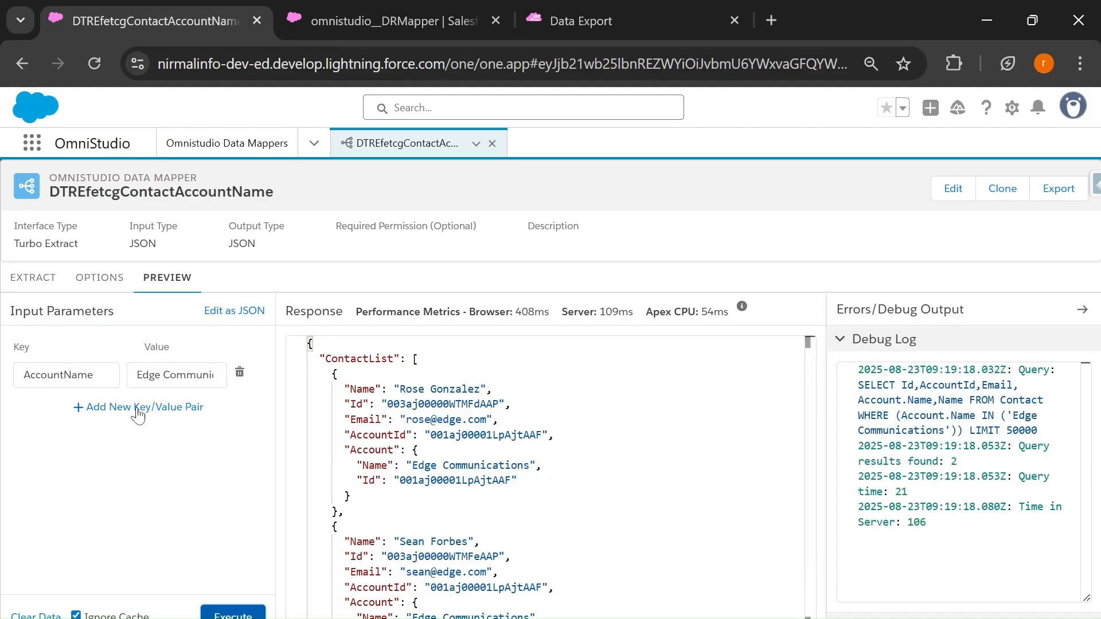
pyautogui.scroll(-1, 545, 476)
pyautogui.scroll(-1, 544, 476)
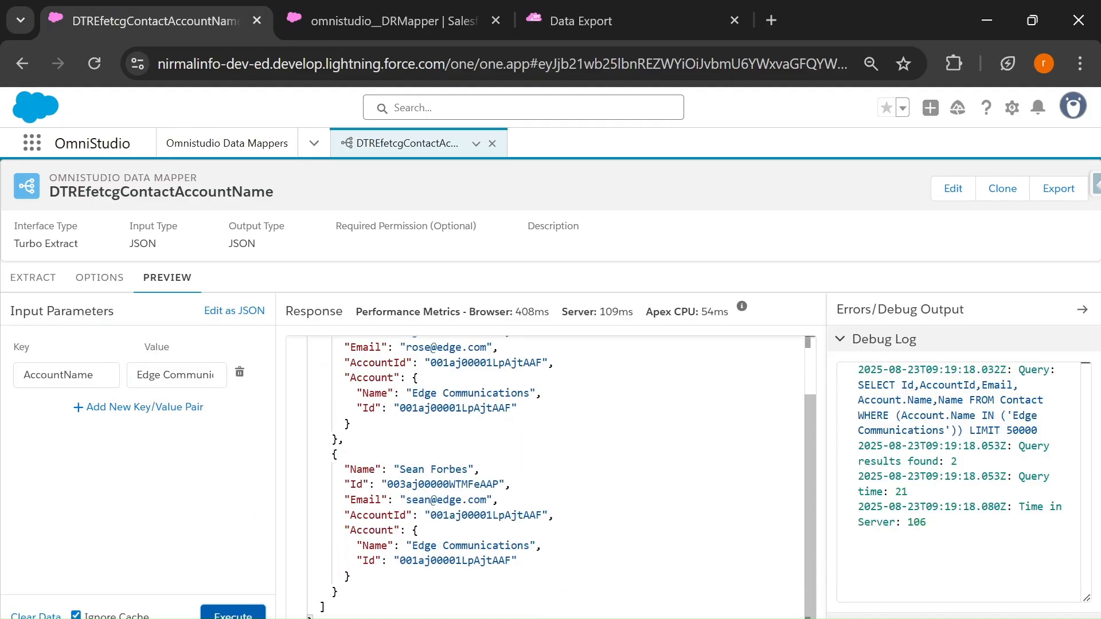
pyautogui.scroll(3, 545, 476)
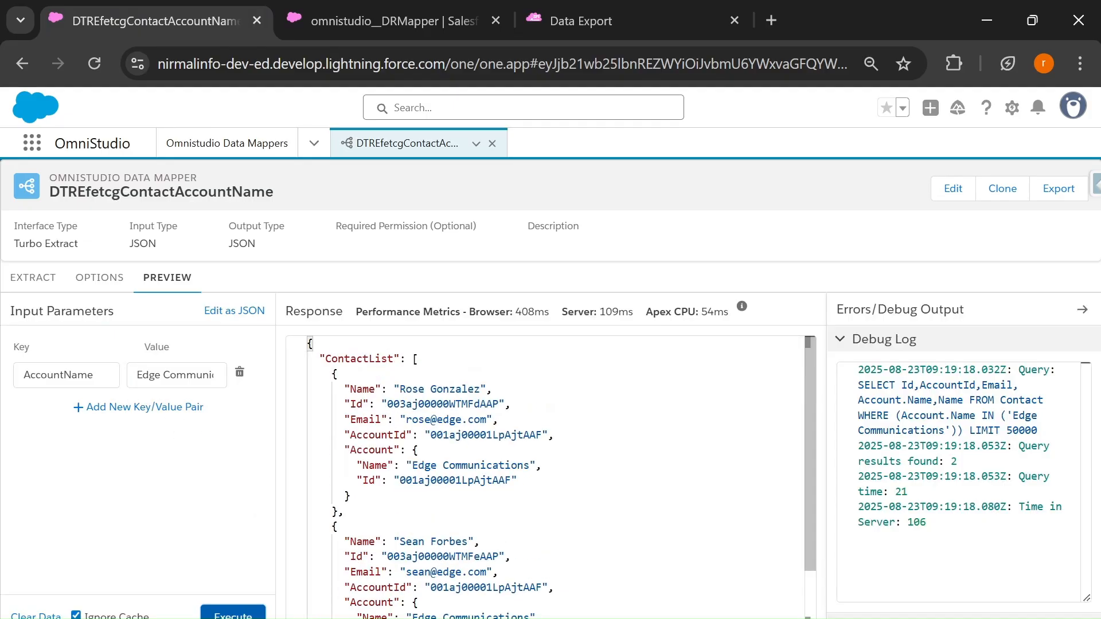
# Step: Compare the variable in the extract's Account.Name filter with the preview's input parameter key and review the response
pyautogui.click(34, 278)
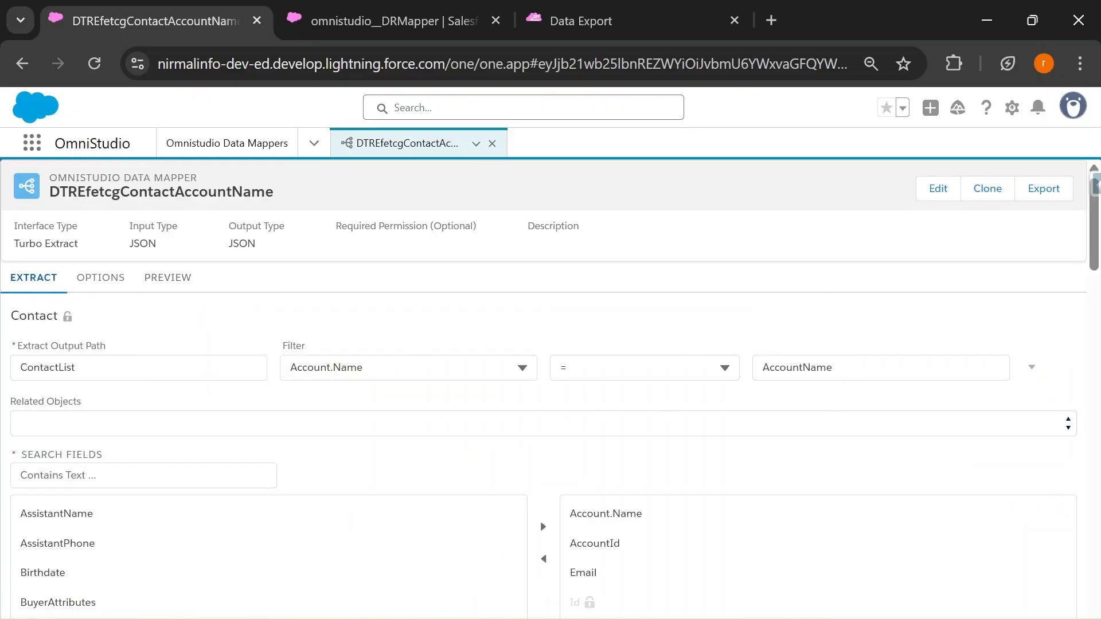
pyautogui.click(175, 283)
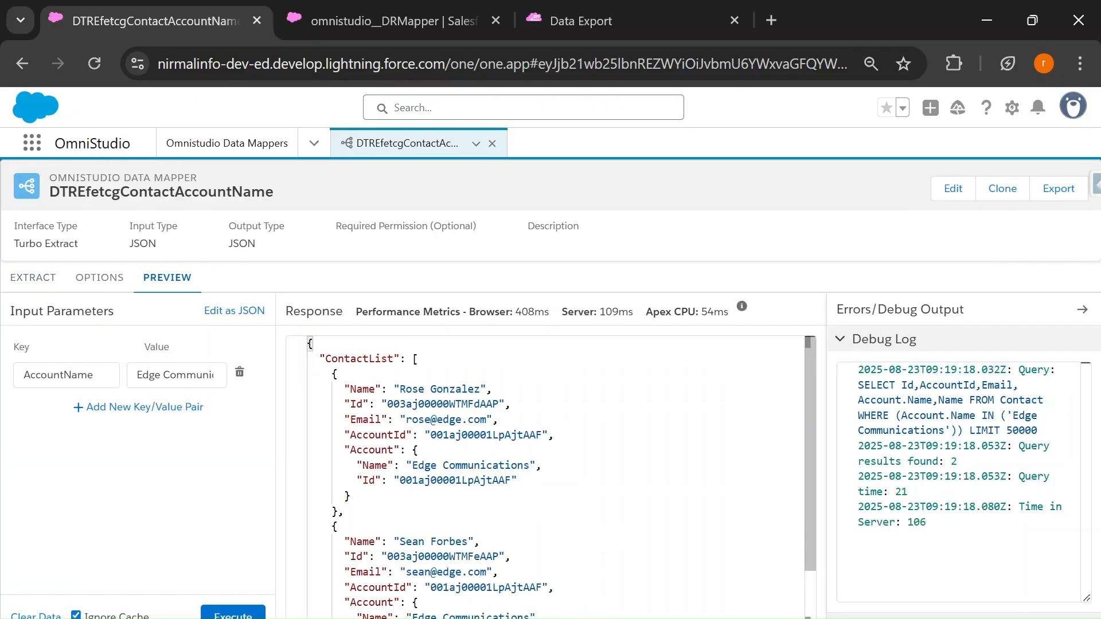
pyautogui.click(14, 281)
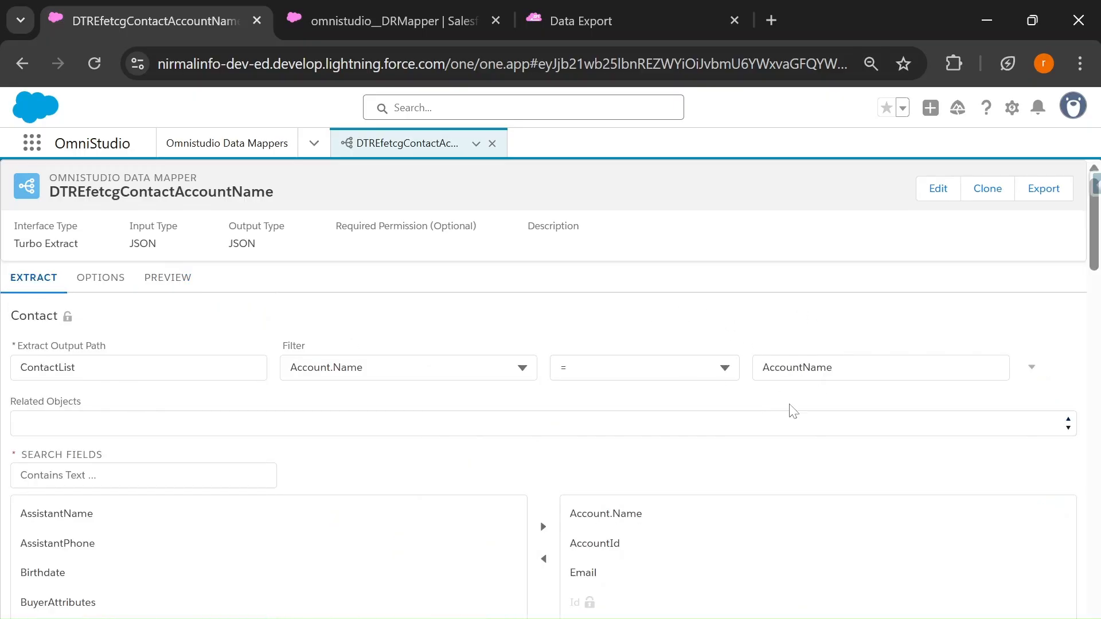
pyautogui.click(173, 278)
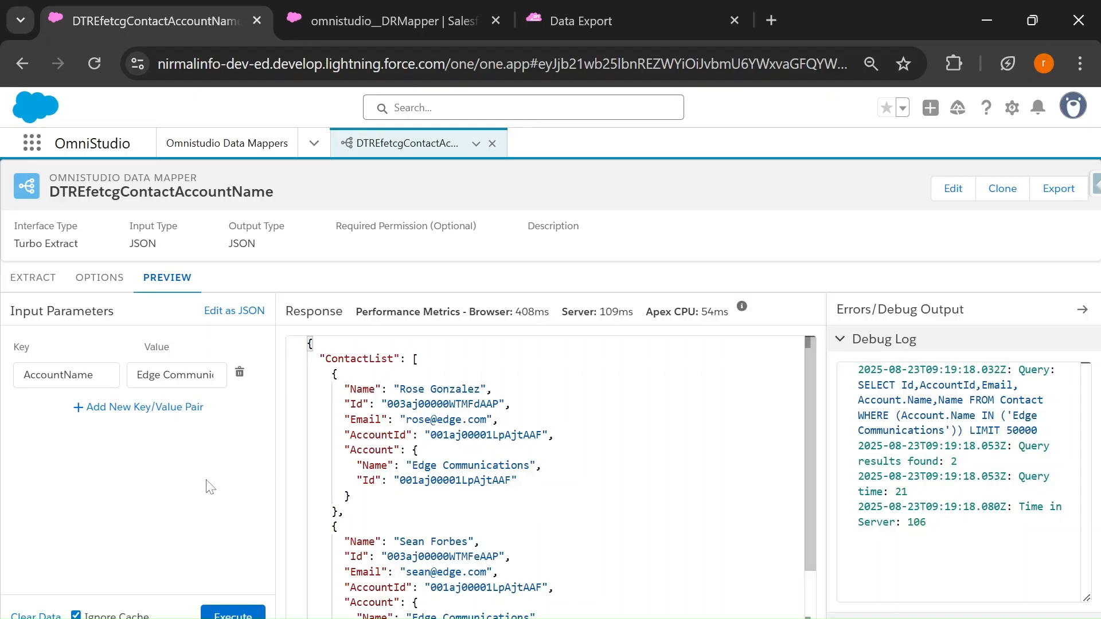
pyautogui.click(31, 287)
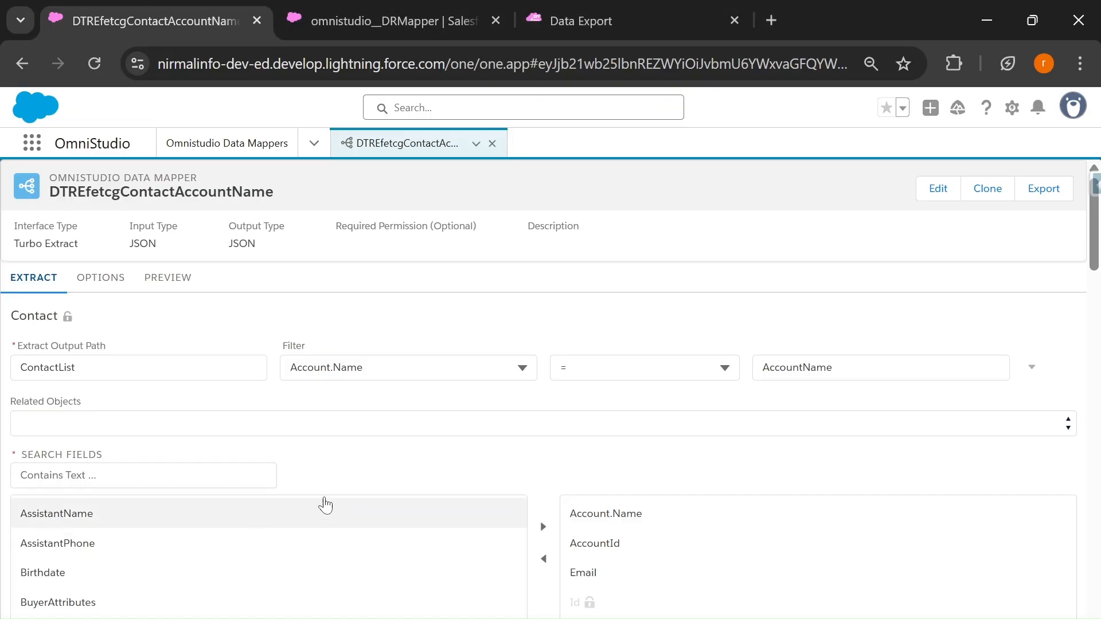
pyautogui.click(167, 277)
pyautogui.scroll(-2, 545, 476)
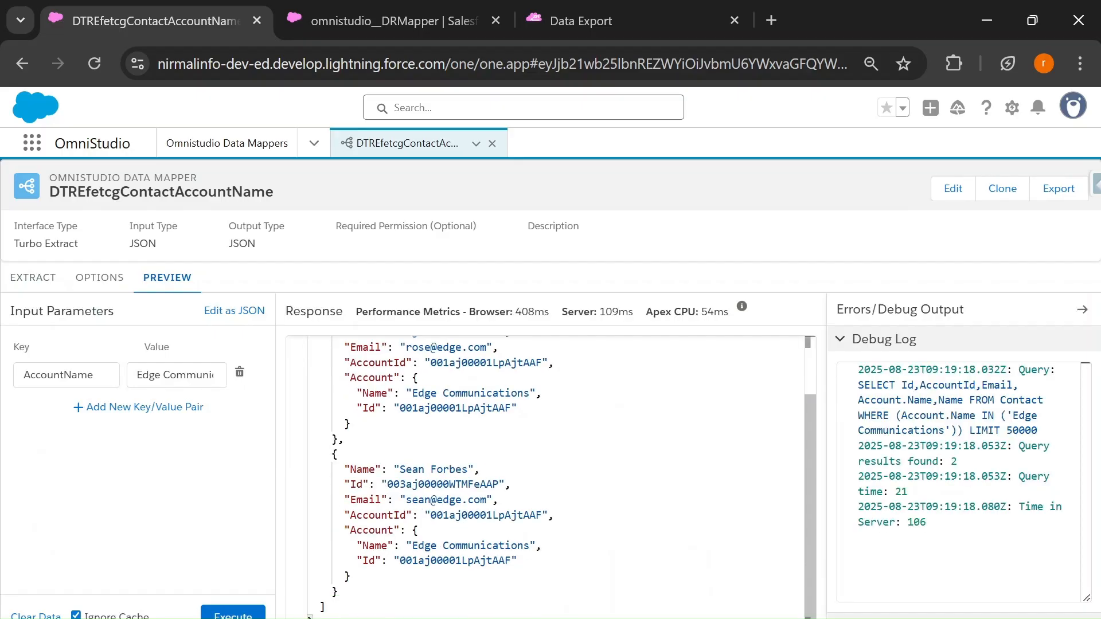
pyautogui.scroll(2, 544, 476)
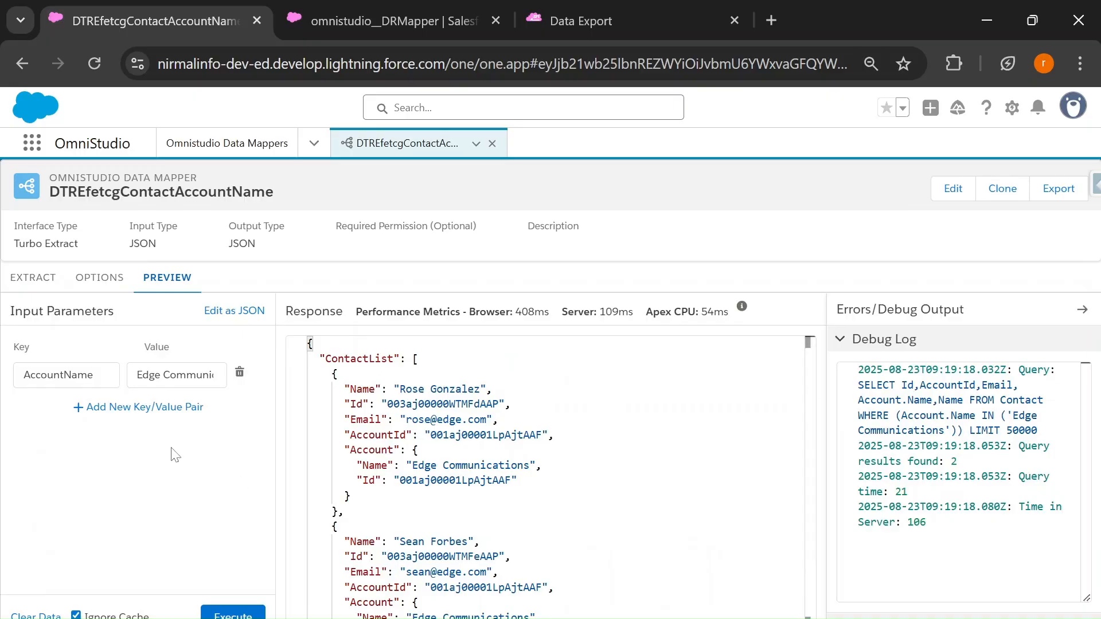
# Step: Check the third example's requirement on the slide and add an AND condition to the Contact extract's Account.Name filter
pyautogui.hotkey('alt', 'Tab')
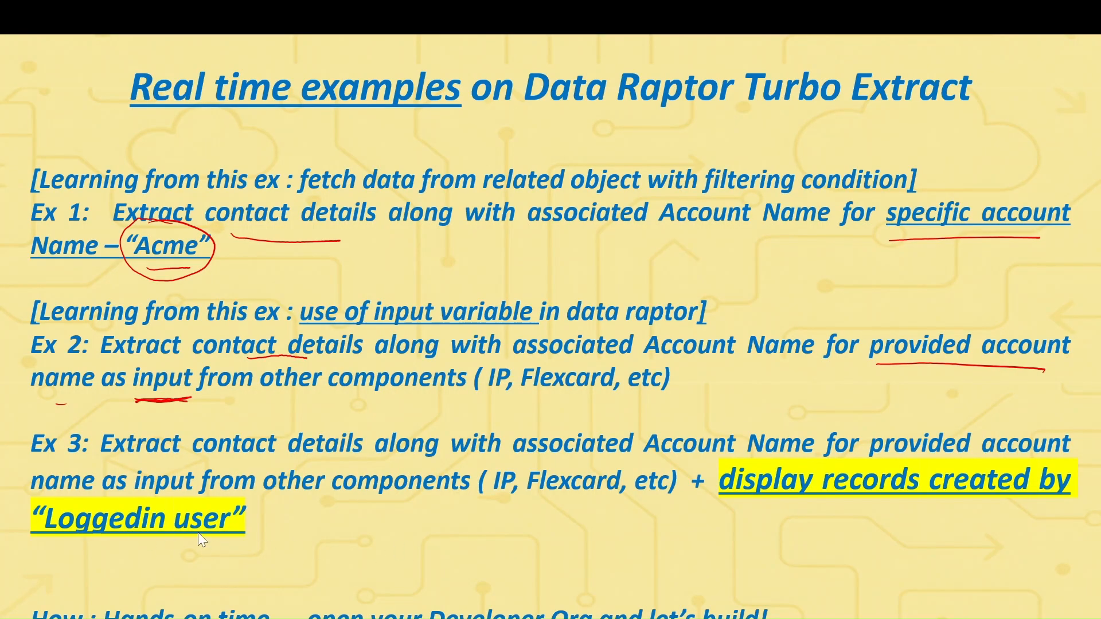
pyautogui.hotkey('alt', 'Tab')
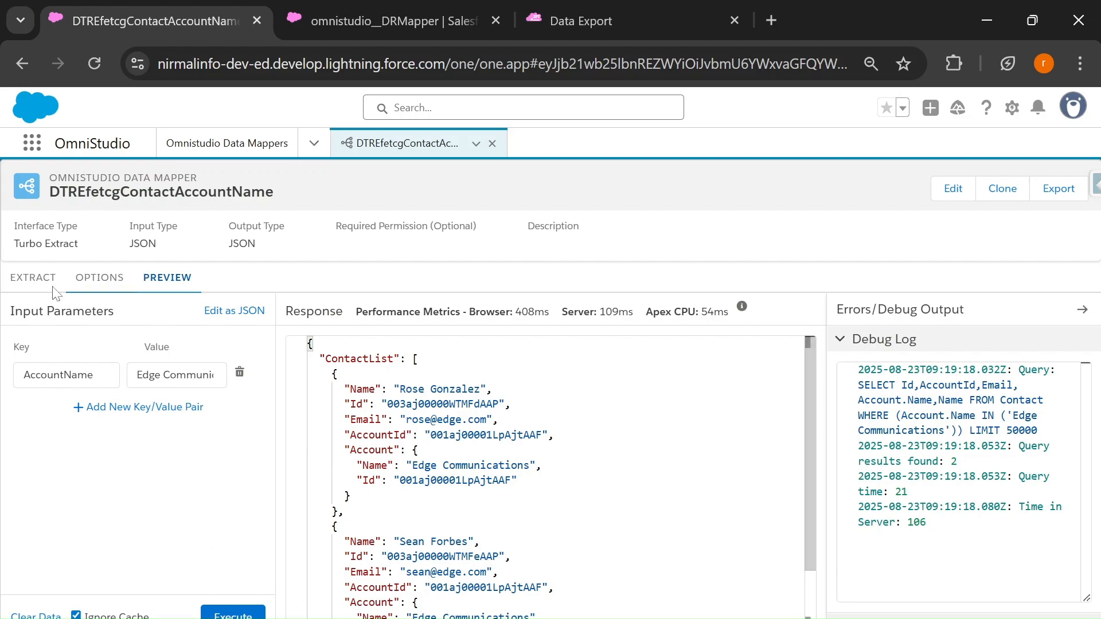
pyautogui.click(27, 280)
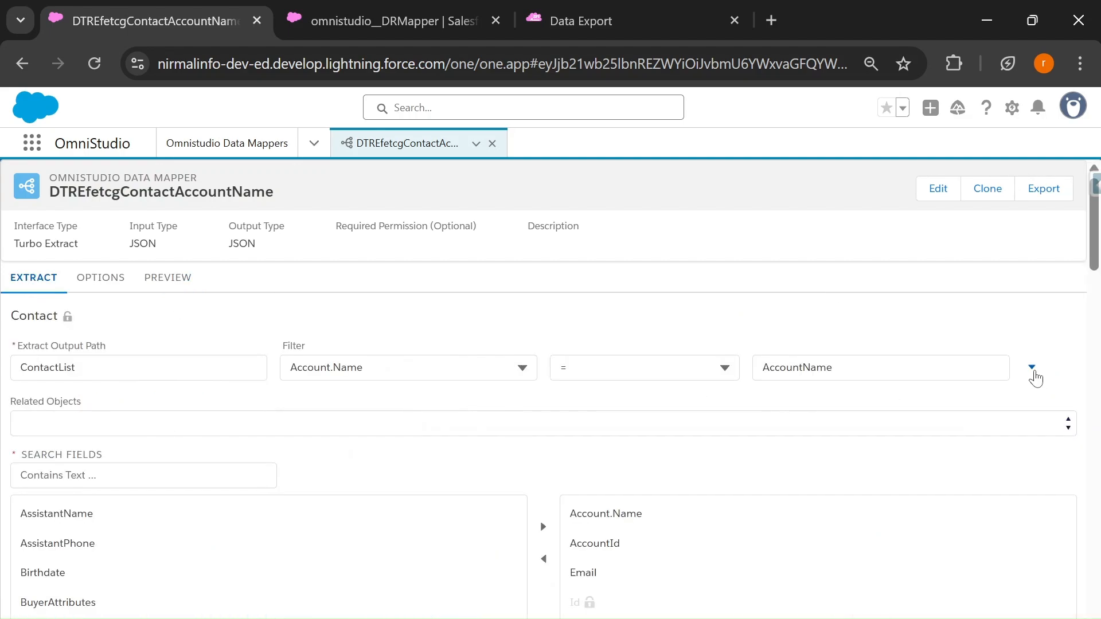
pyautogui.click(1033, 372)
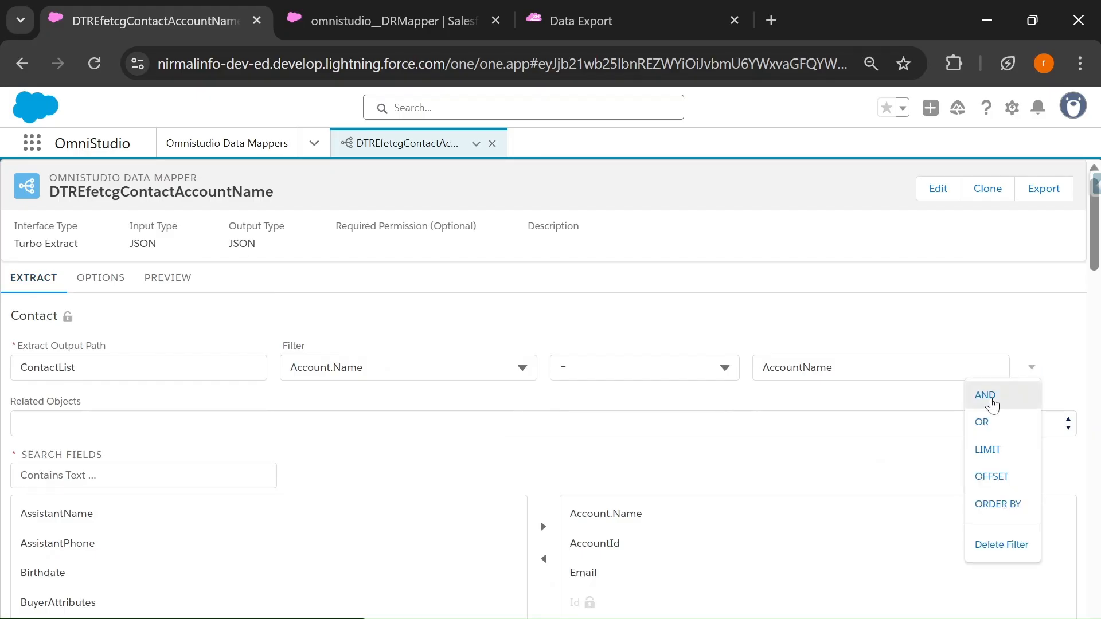
pyautogui.click(993, 400)
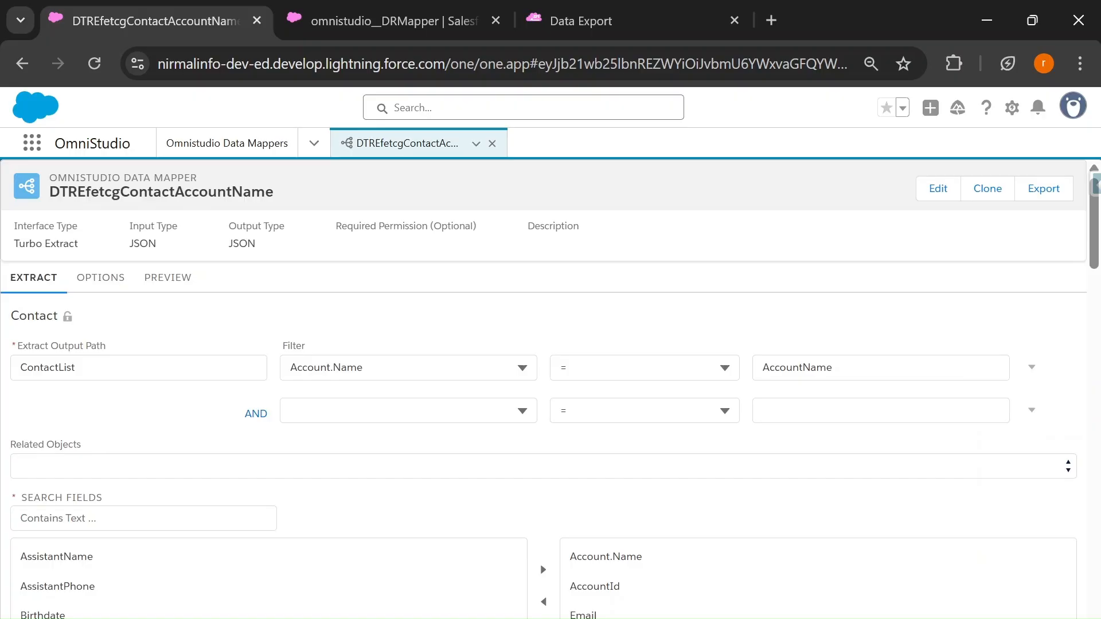
# Step: Choose CreatedById as the field of the new AND filter condition
pyautogui.click(333, 412)
pyautogui.write('cret')
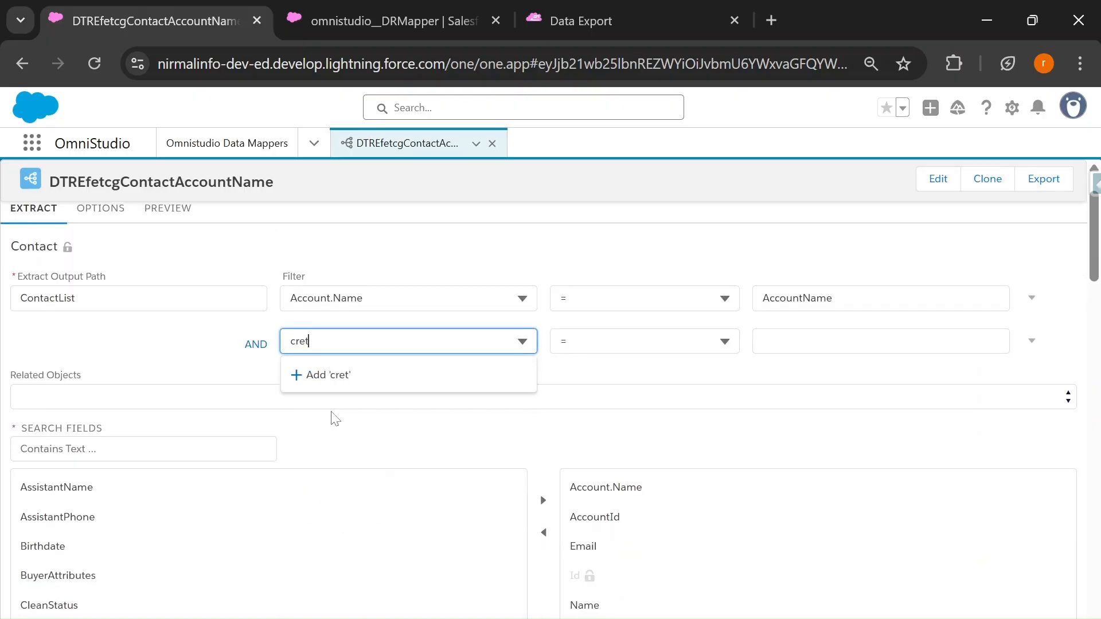
pyautogui.write('=')
pyautogui.press('BackSpace')
pyautogui.press('BackSpace')
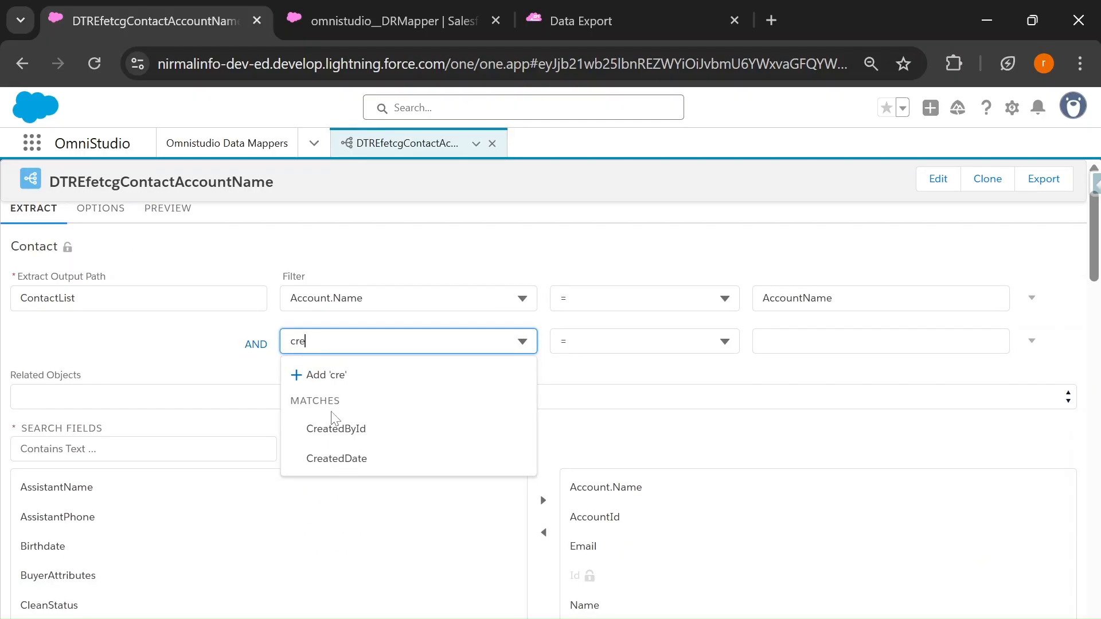
pyautogui.write('at')
pyautogui.click(336, 428)
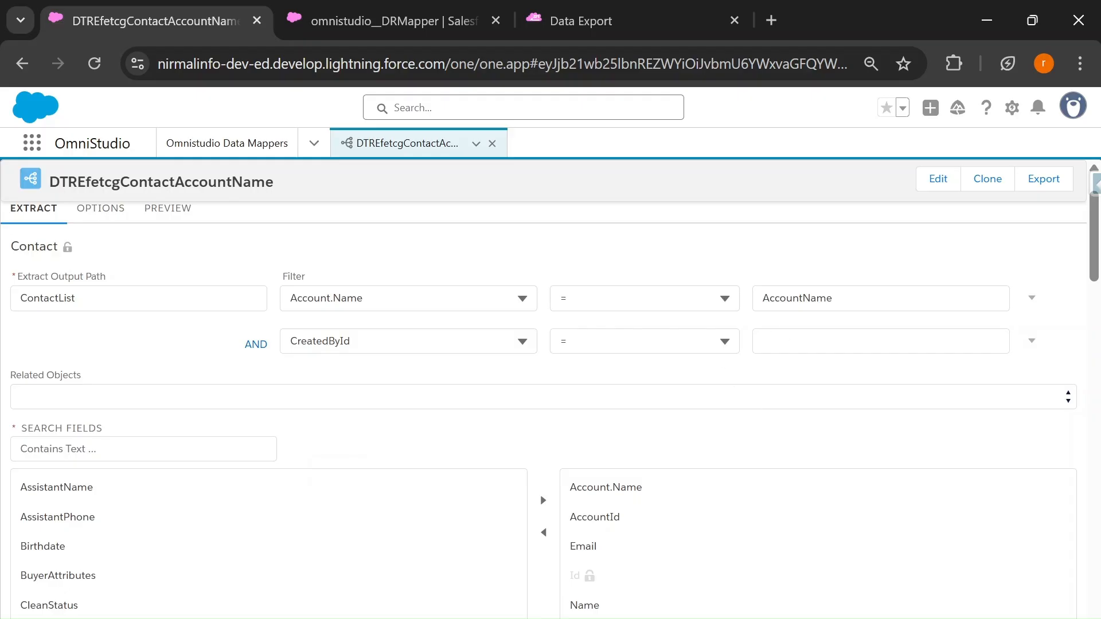
# Step: Set the comparison value of the CreatedById condition to '$Vlocity.UserId' in single quotes
pyautogui.click(784, 338)
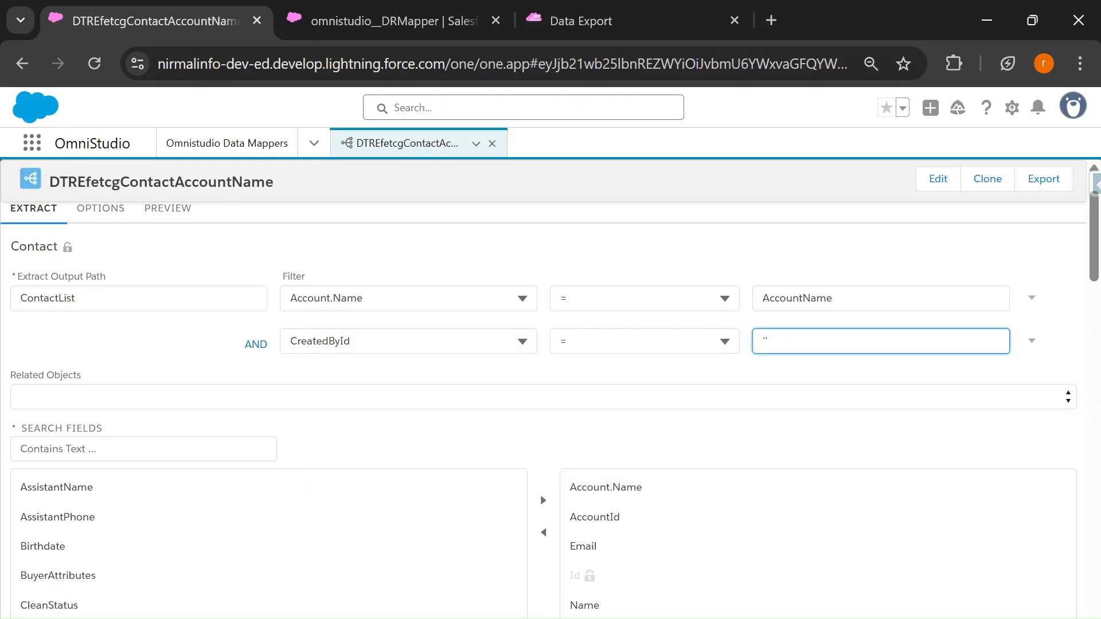
pyautogui.write("'$Vlocity.UserIs")
pyautogui.press('BackSpace')
pyautogui.write('d')
# Step: Execute the preview for Edge Communications with the added condition and examine the returned contacts and the debug log query
pyautogui.click(167, 210)
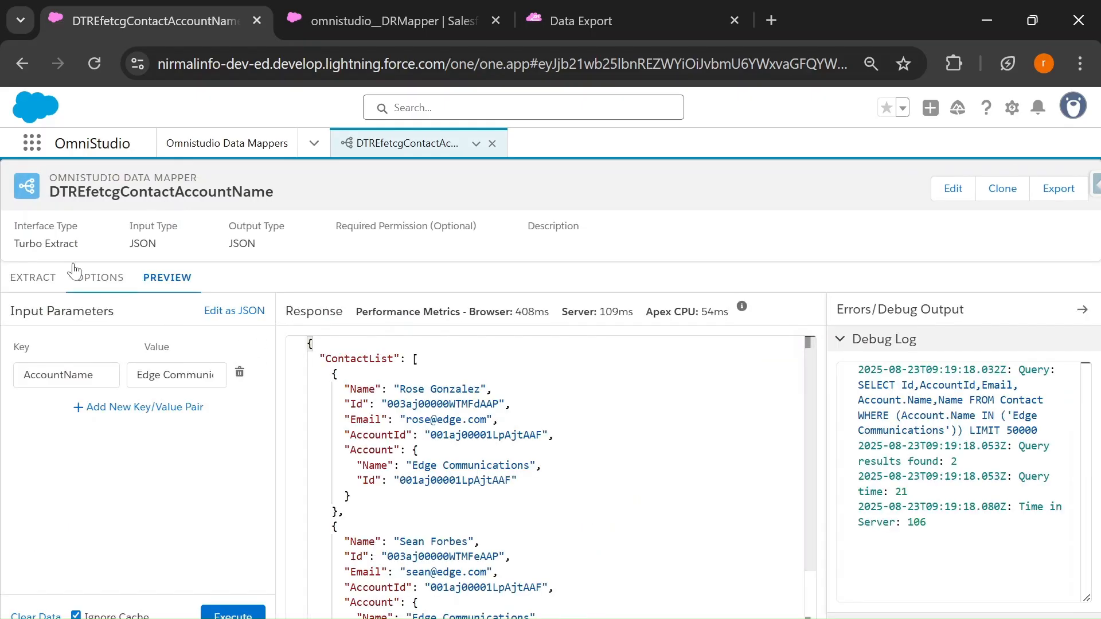
pyautogui.click(233, 613)
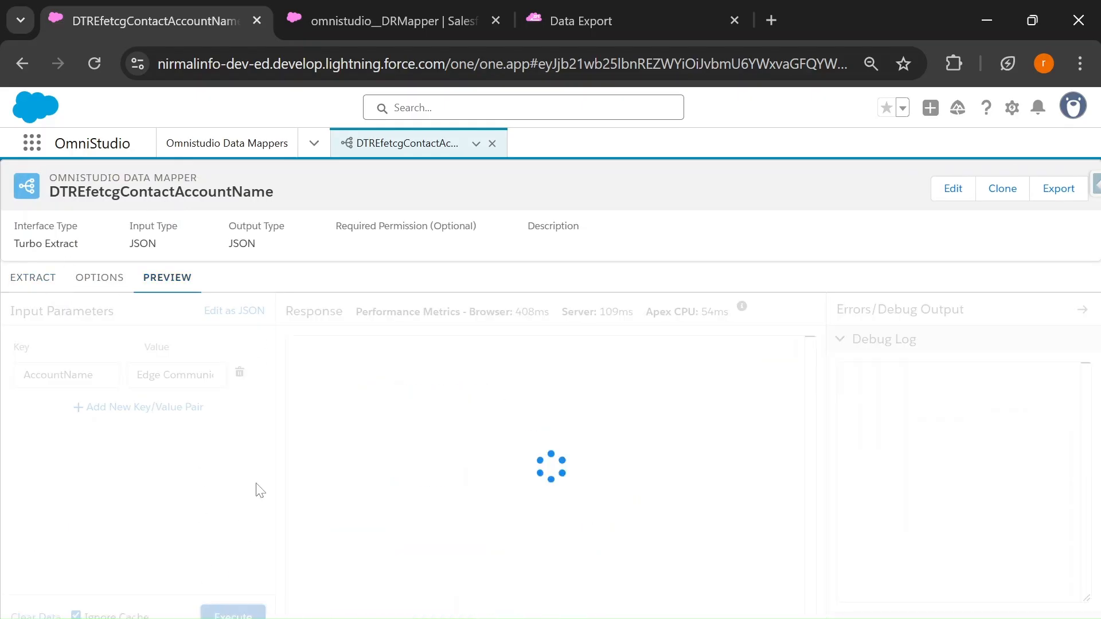
pyautogui.scroll(-1, 545, 476)
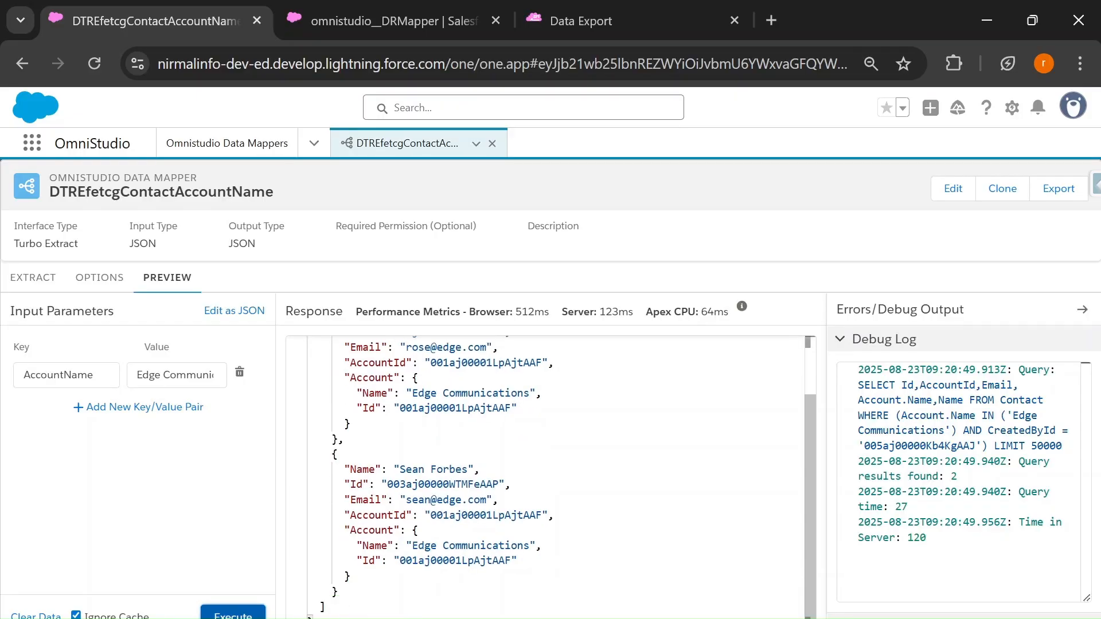
pyautogui.scroll(1, 545, 476)
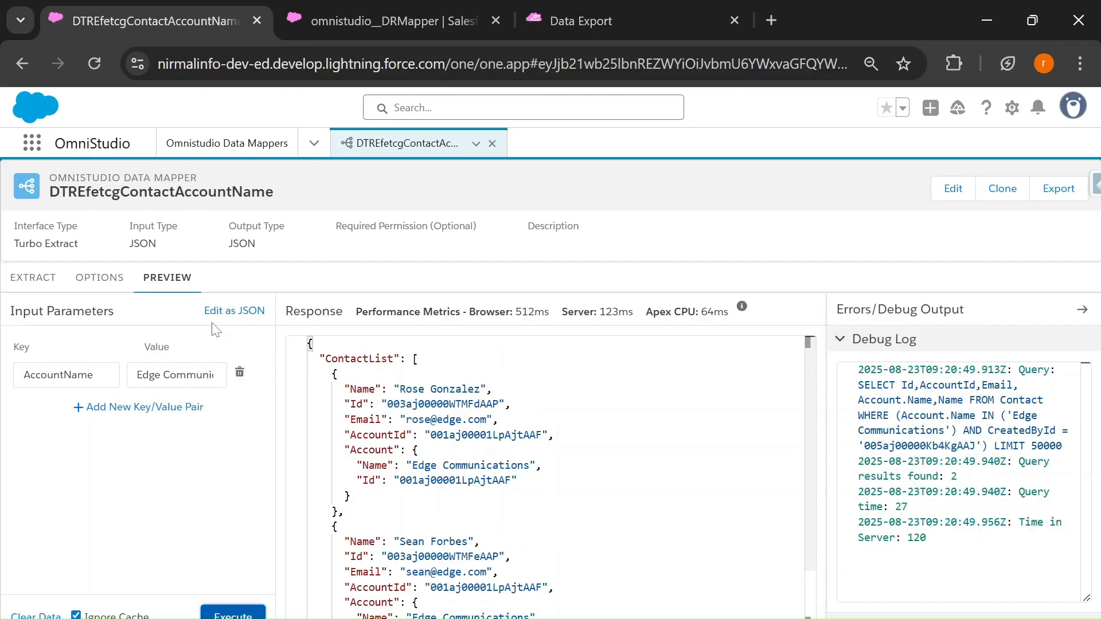
# Step: Compare the extract's Account.Name and CreatedById filter conditions with the preview's input parameter and debug log query
pyautogui.click(33, 278)
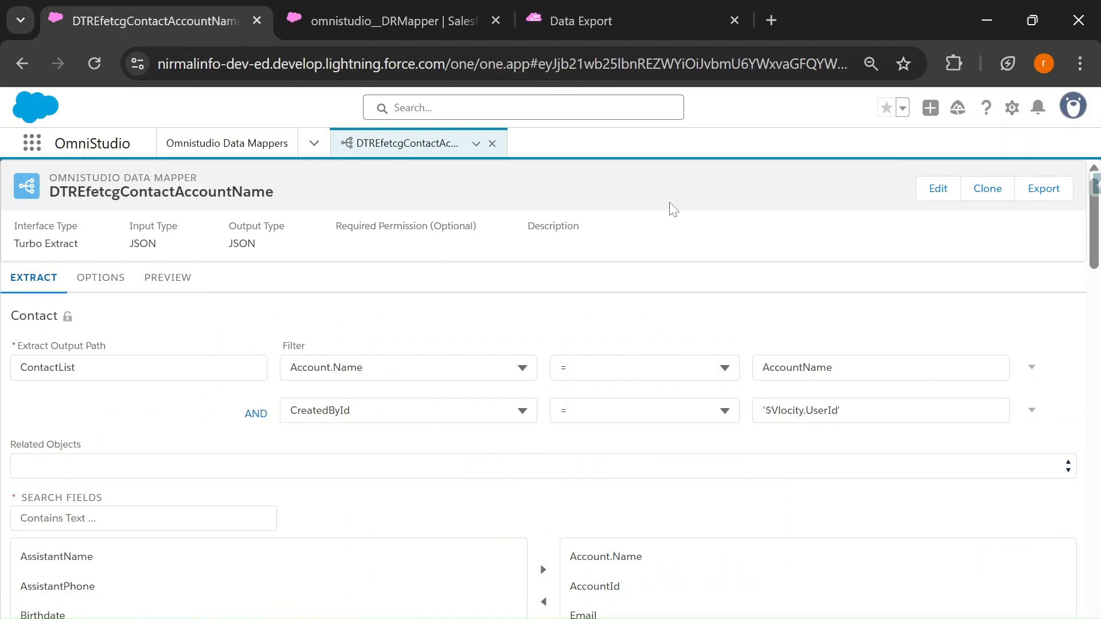
pyautogui.click(163, 280)
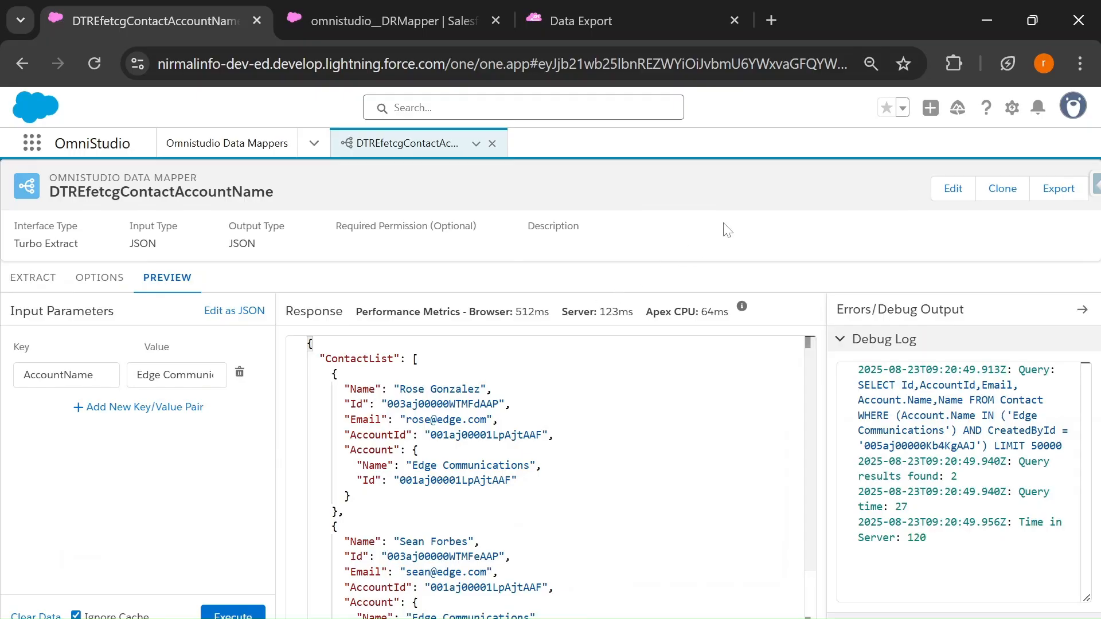
pyautogui.click(32, 281)
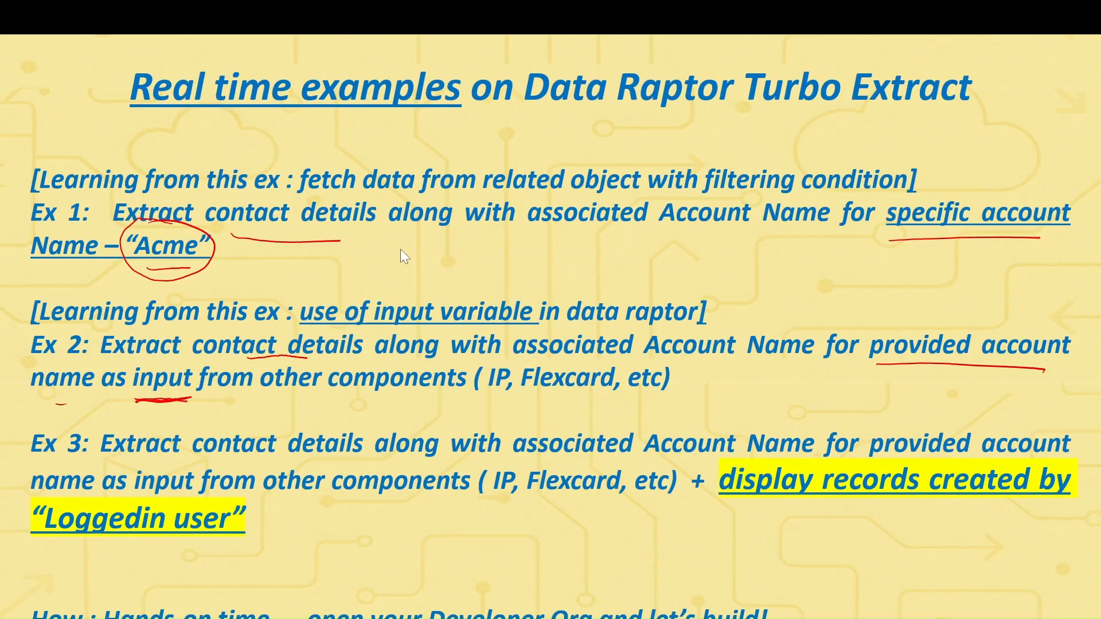
pyautogui.click(510, 468)
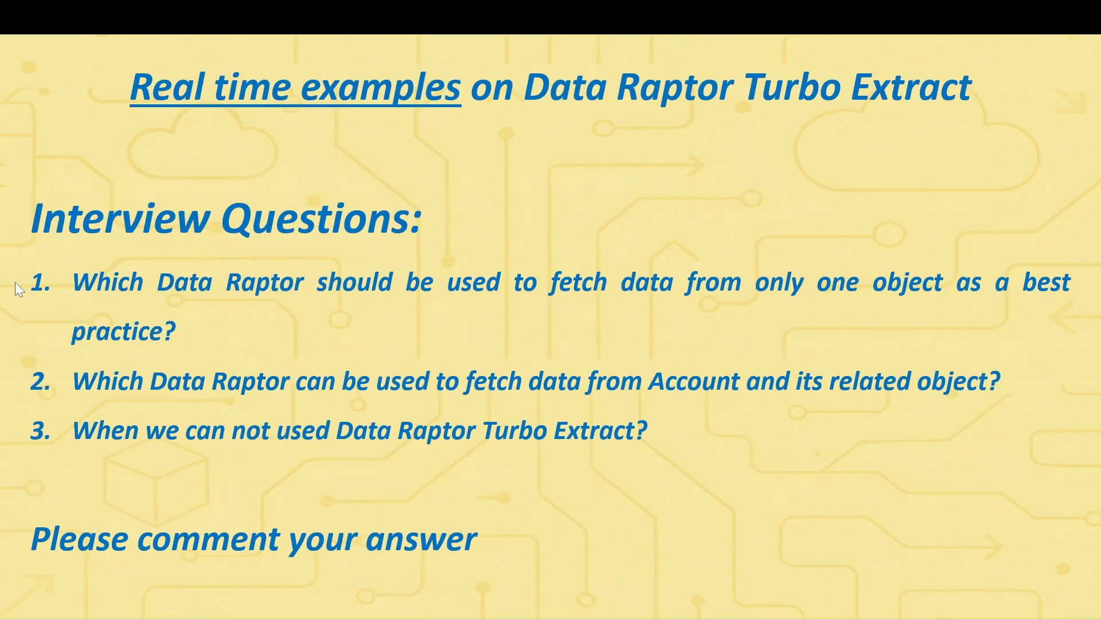